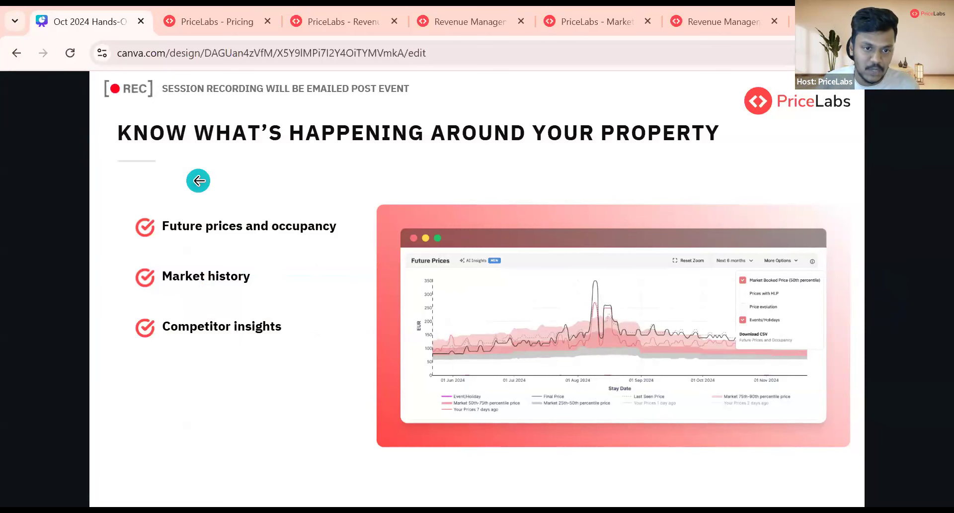
# Switch from the slides to the PriceLabs pricing page and bring up the OPO Guesthouse listing's calendar and its neighborhood data.
pyautogui.click(217, 8)
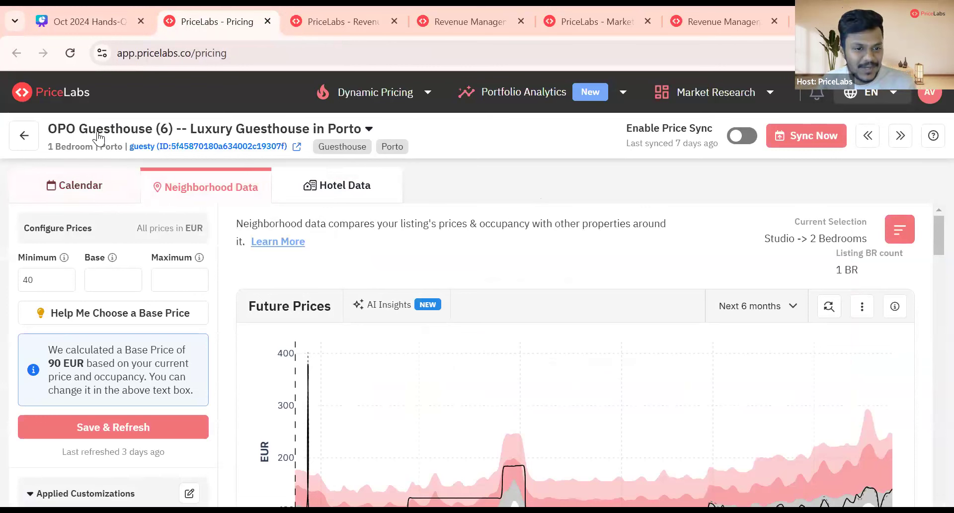
pyautogui.click(90, 194)
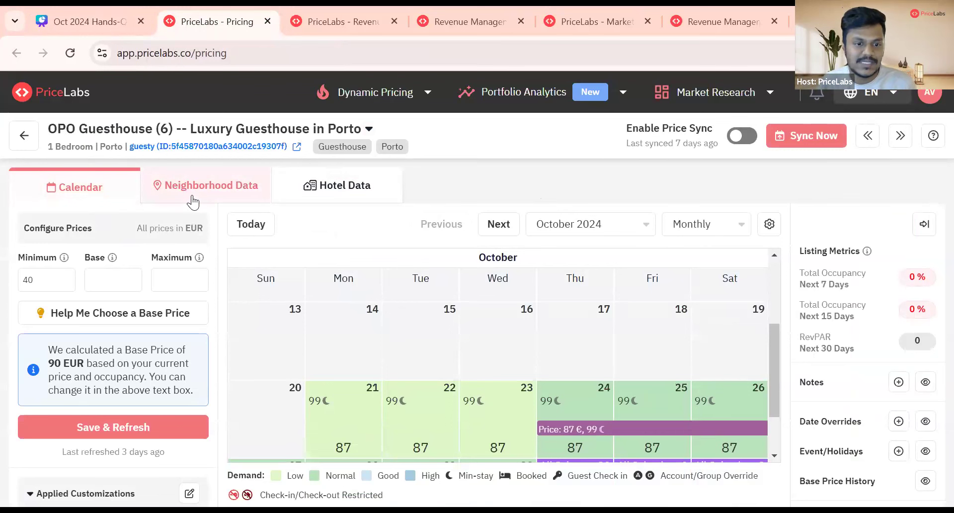
pyautogui.click(229, 201)
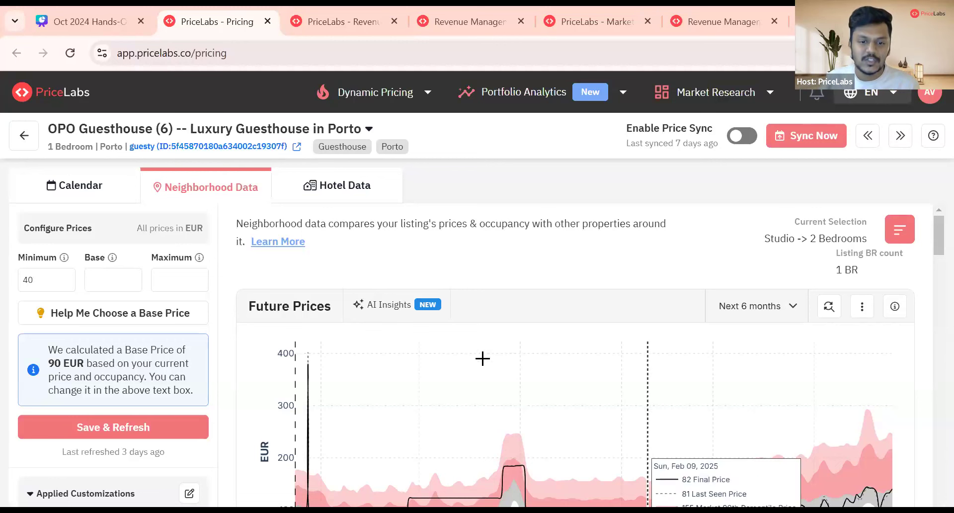
# Examine the Future Prices chart, comparing the listing's final price with the market percentile prices across stay dates and events.
pyautogui.scroll(-1, 616, 331)
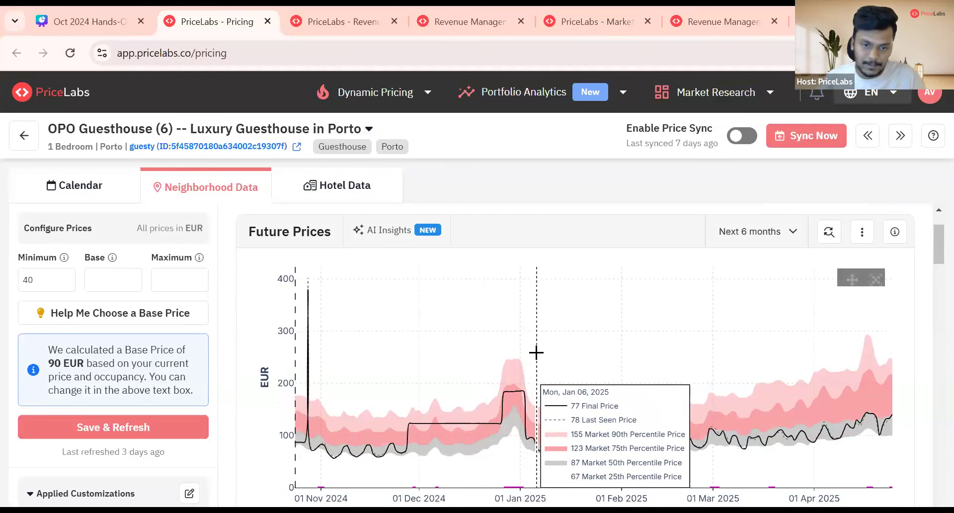
pyautogui.scroll(-2, 556, 305)
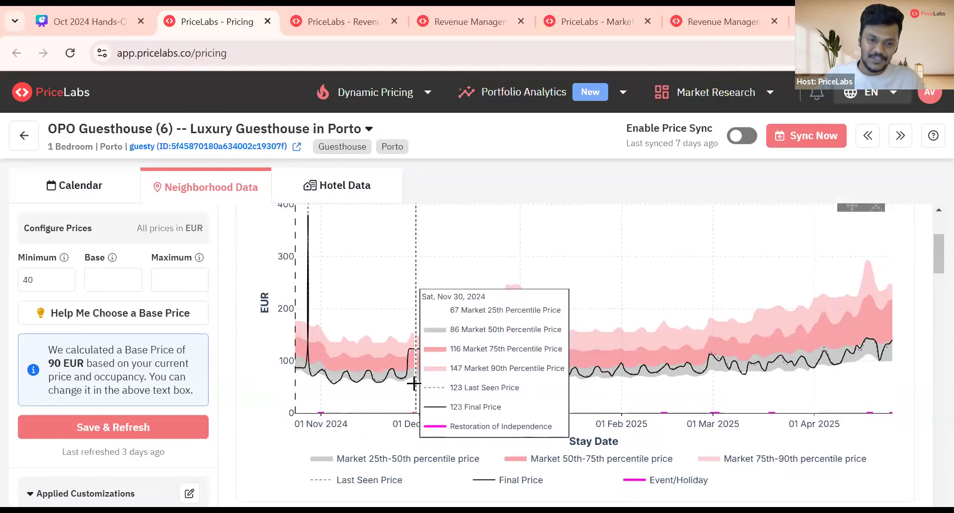
pyautogui.scroll(2, 413, 383)
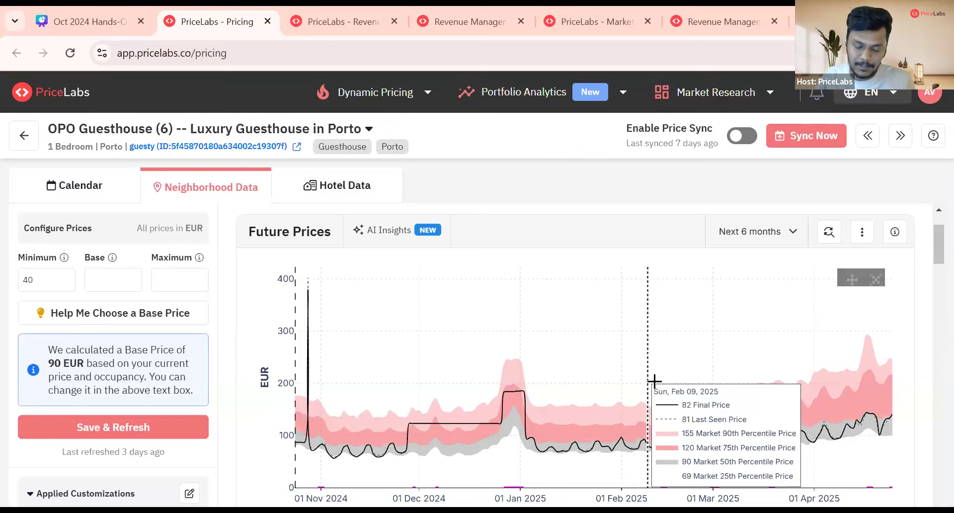
pyautogui.scroll(-2, 658, 326)
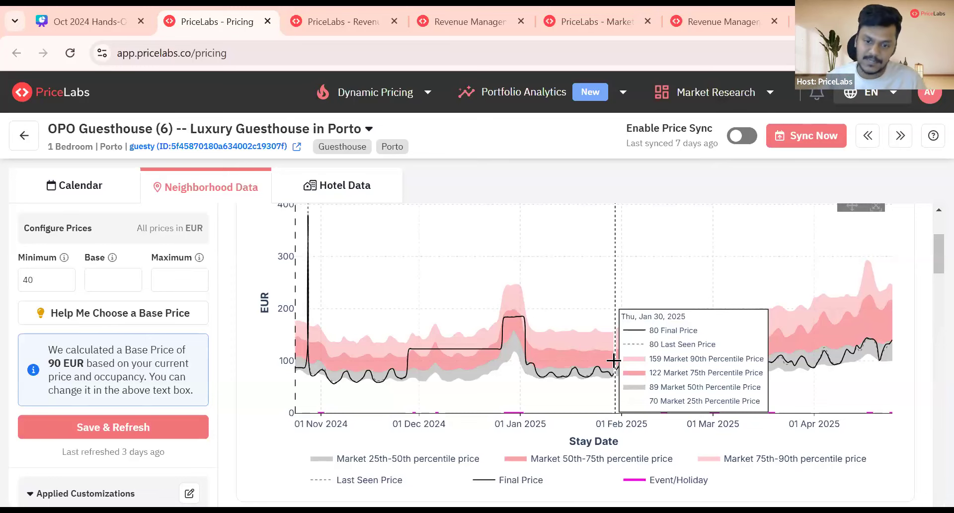
# Examine the daily Occupancy chart, comparing current market occupancy with last year's figures by stay date.
pyautogui.scroll(-5, 613, 360)
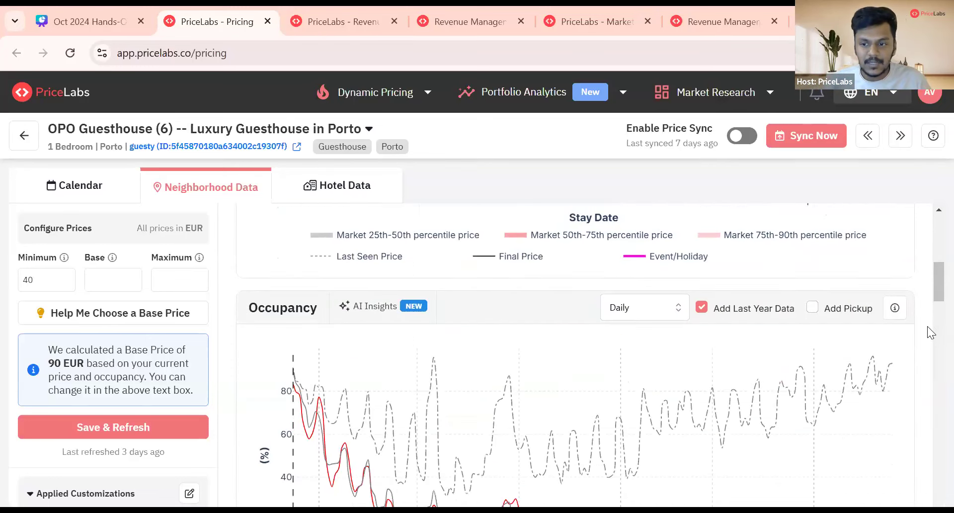
pyautogui.scroll(-2, 927, 326)
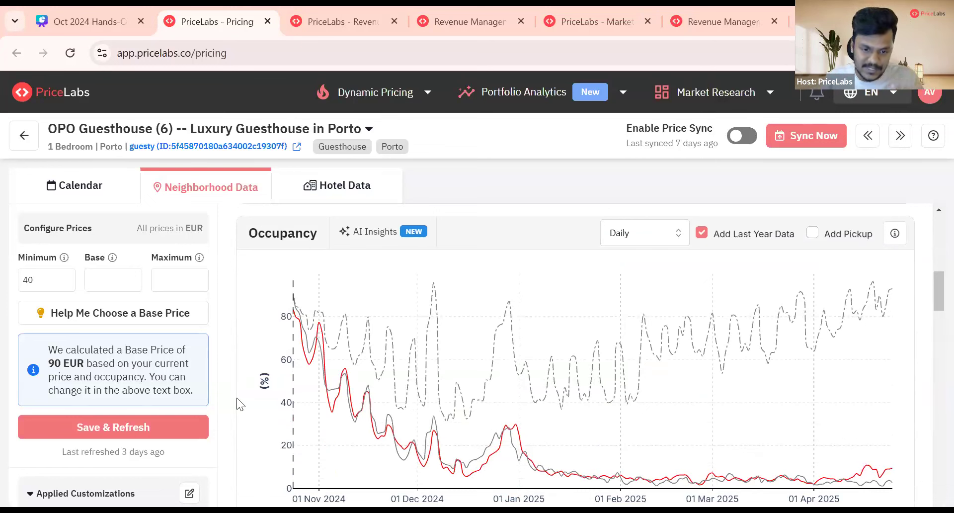
pyautogui.moveTo(420, 437)
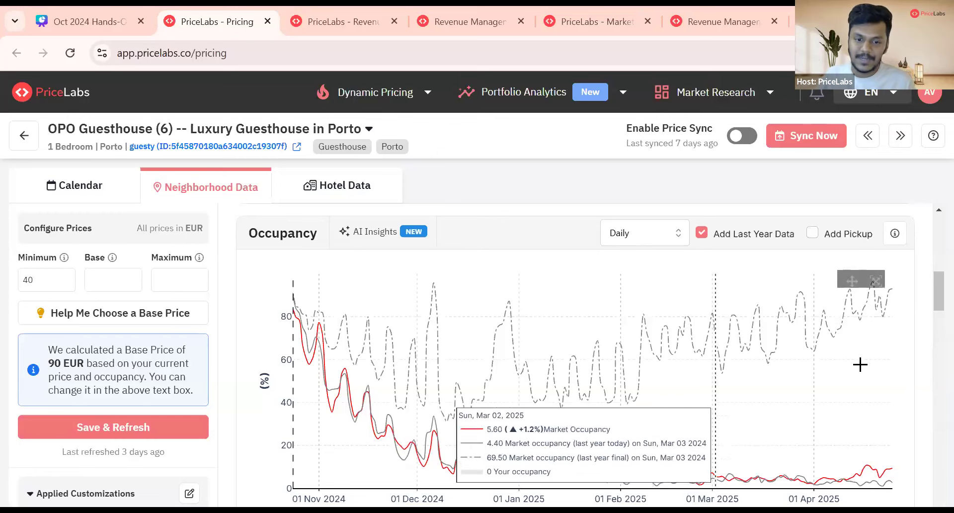
# Review last year's Market History metrics and the monthly market occupancy bar chart.
pyautogui.scroll(-3, 874, 366)
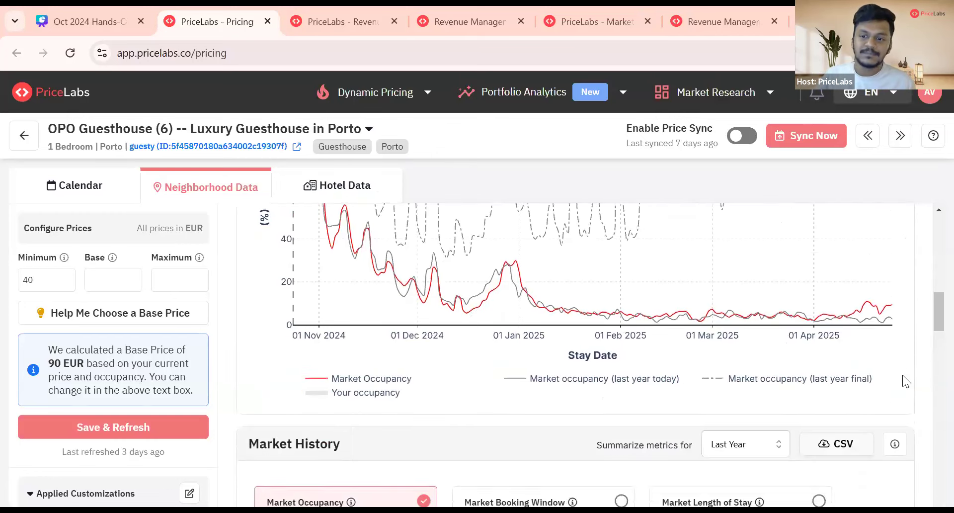
pyautogui.scroll(-5, 902, 376)
pyautogui.scroll(1, 908, 377)
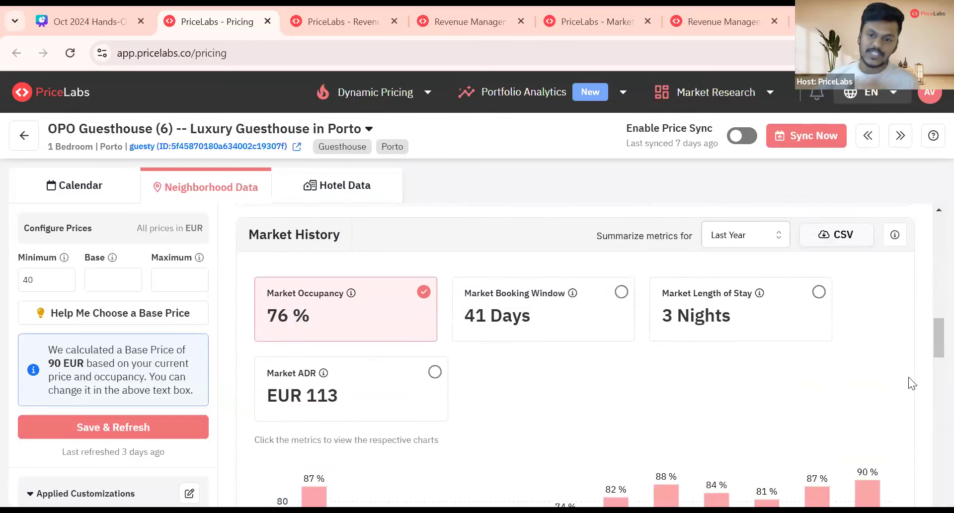
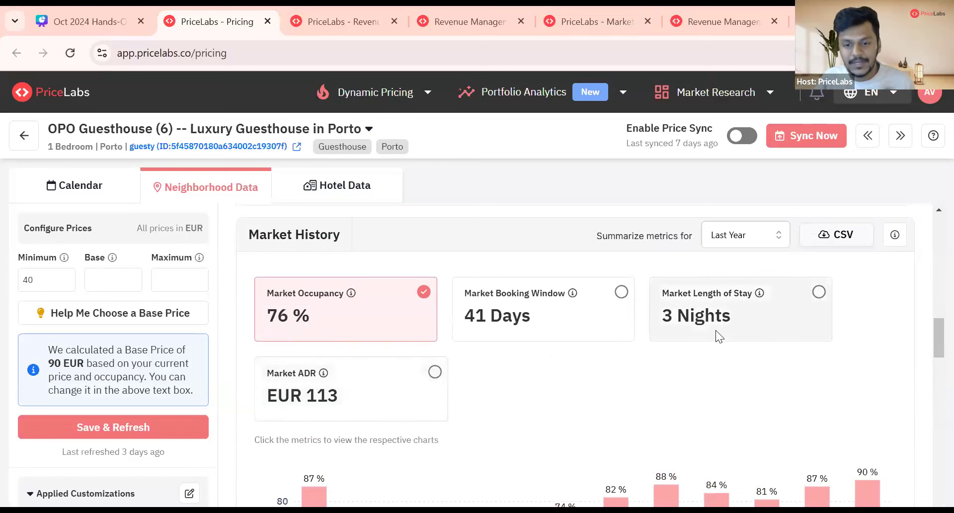
pyautogui.scroll(-3, 868, 299)
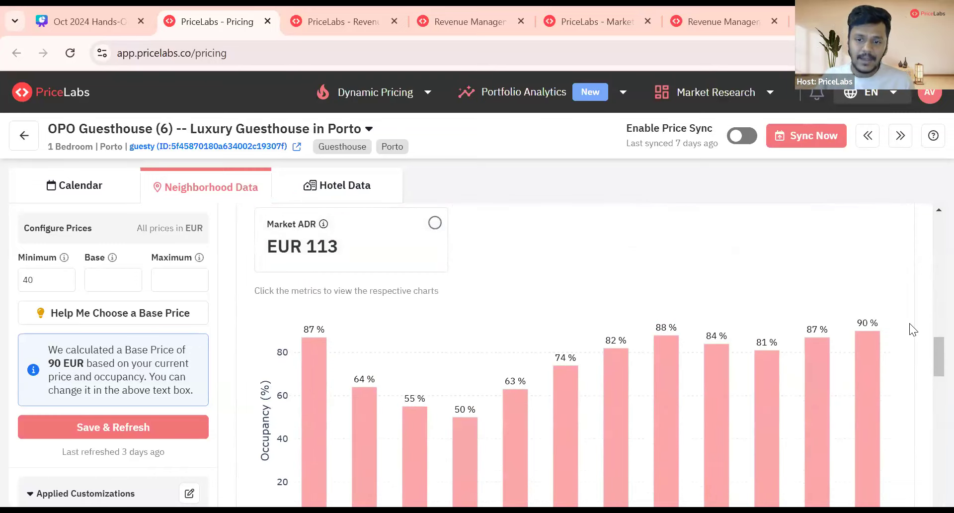
pyautogui.scroll(-2, 912, 329)
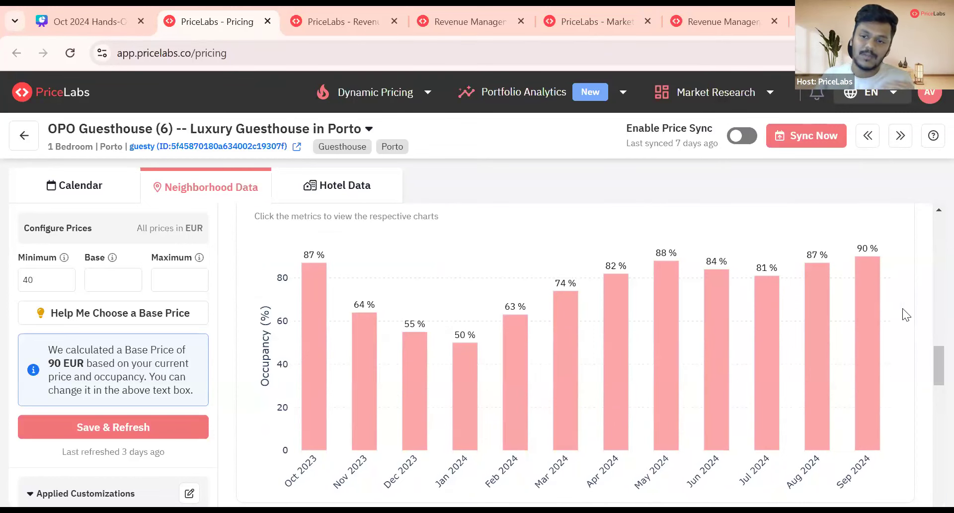
# Review the Competitor Calendar table, comparing the listing's nightly prices and minimum stays with the selected competitor listings.
pyautogui.scroll(-10, 922, 303)
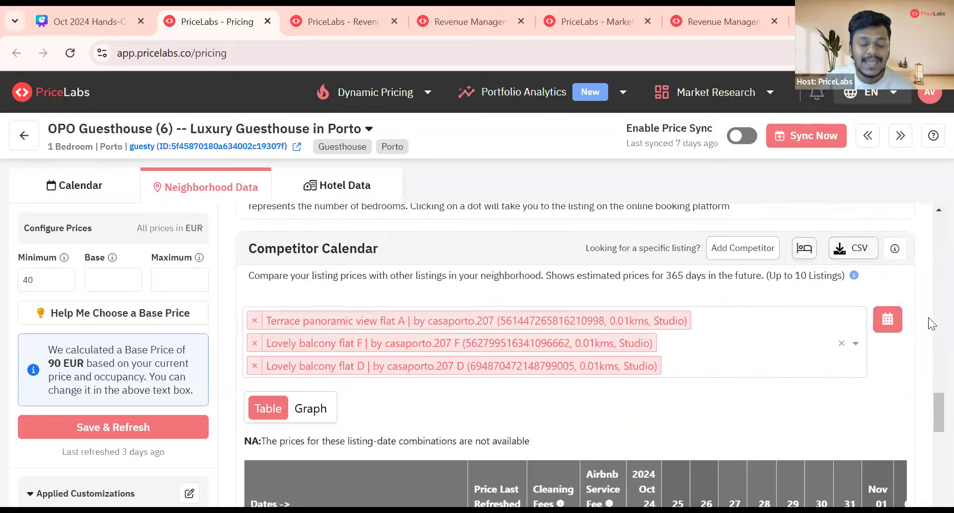
pyautogui.scroll(-3, 933, 341)
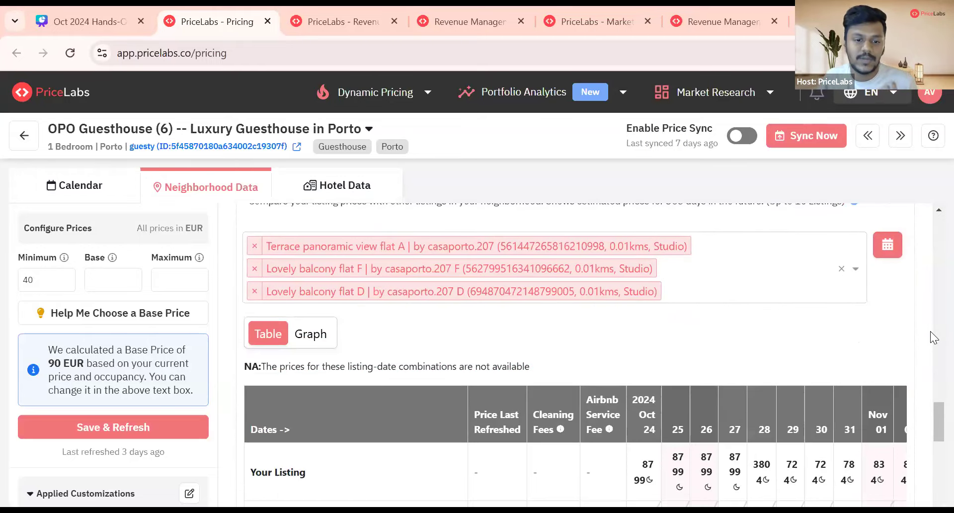
pyautogui.scroll(-2, 930, 341)
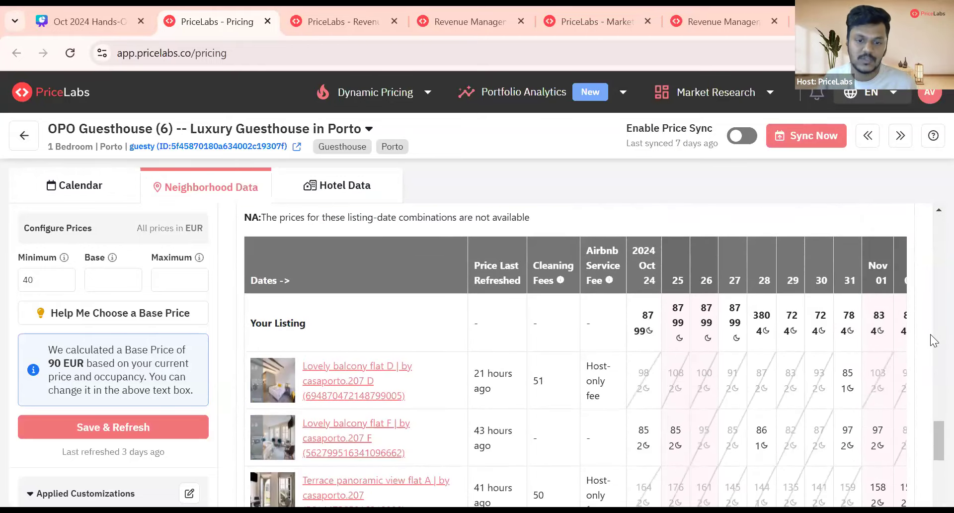
pyautogui.scroll(3, 554, 275)
pyautogui.scroll(-5, 912, 335)
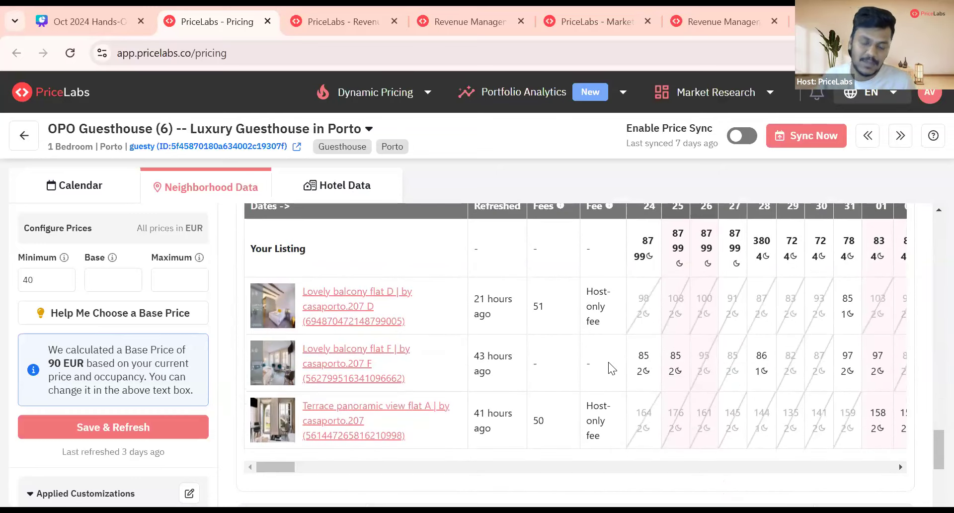
pyautogui.scroll(2, 611, 363)
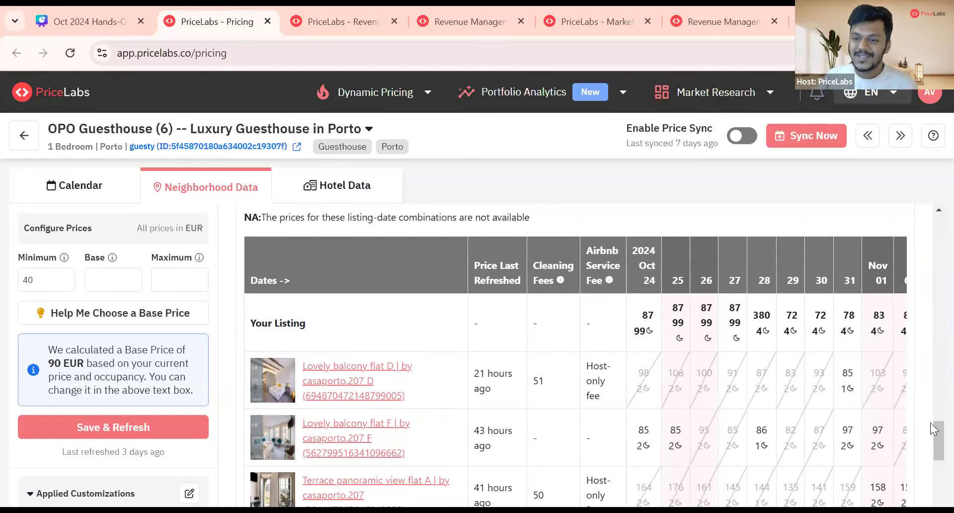
# Open AI Insights for the Future Prices chart and read how the listing's prices compare with the market in high and low season.
pyautogui.scroll(15, 930, 308)
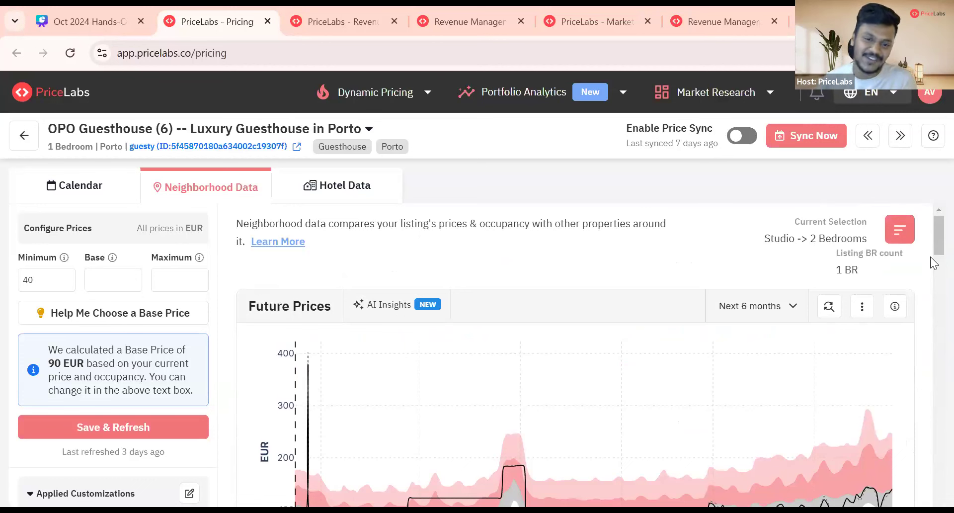
pyautogui.click(404, 304)
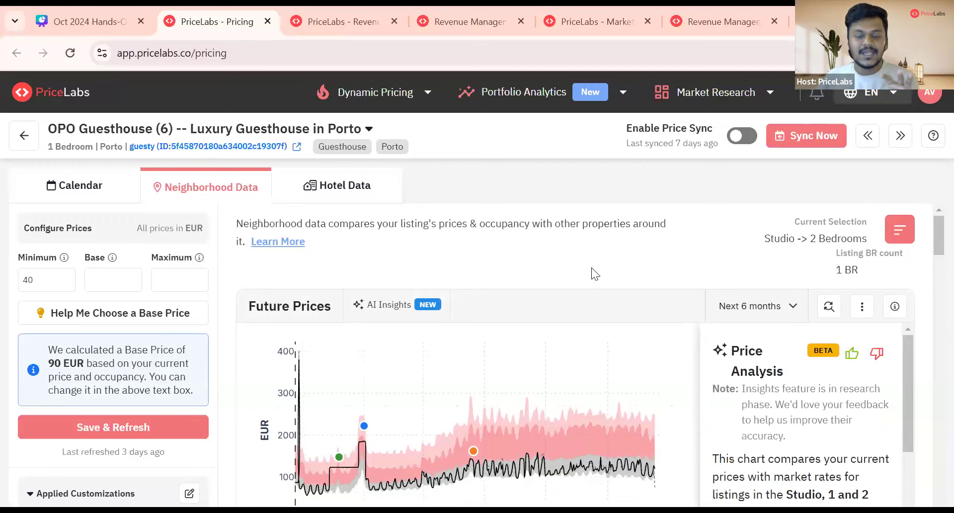
pyautogui.scroll(-2, 591, 267)
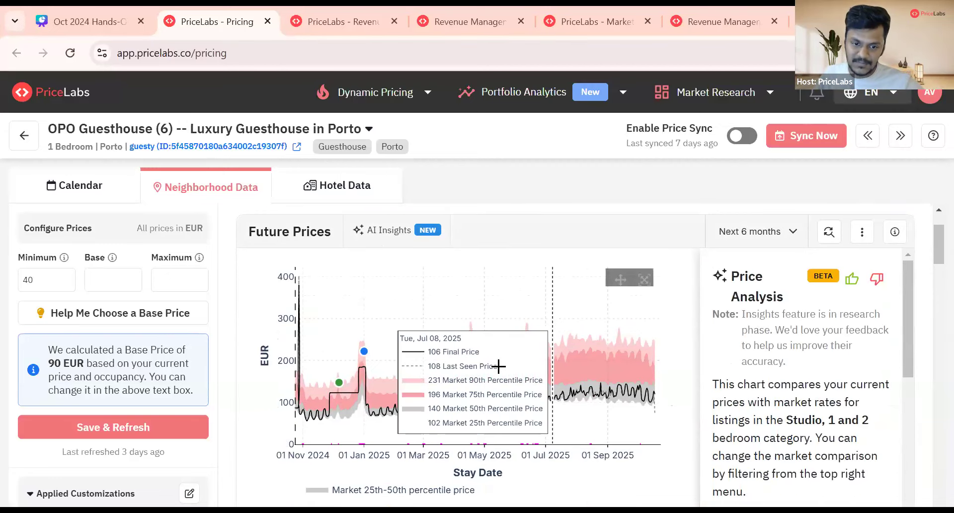
pyautogui.scroll(-2, 517, 364)
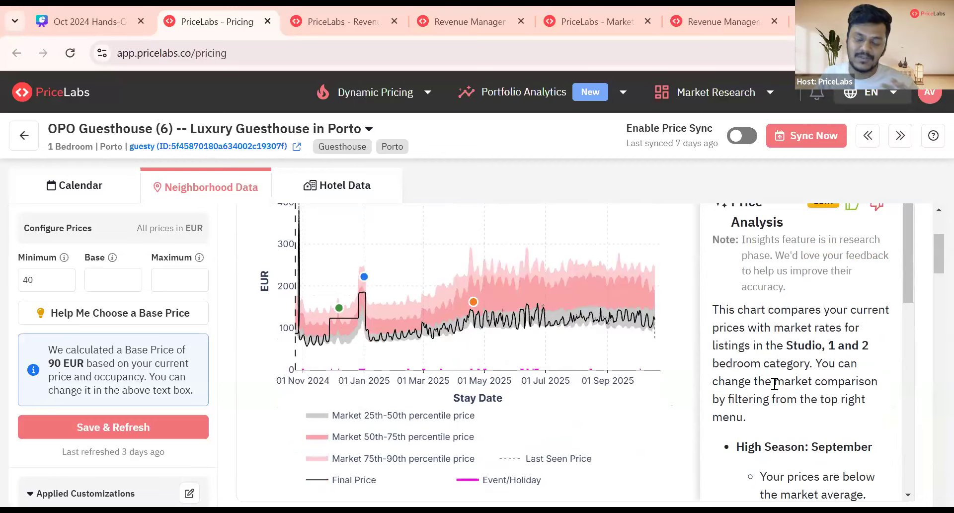
pyautogui.scroll(-3, 773, 383)
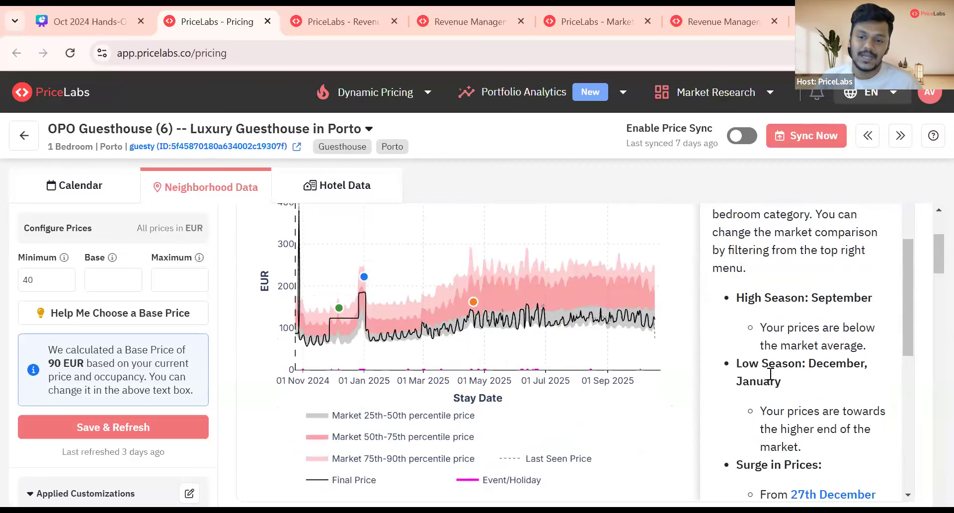
pyautogui.scroll(3, 769, 373)
pyautogui.scroll(2, 753, 350)
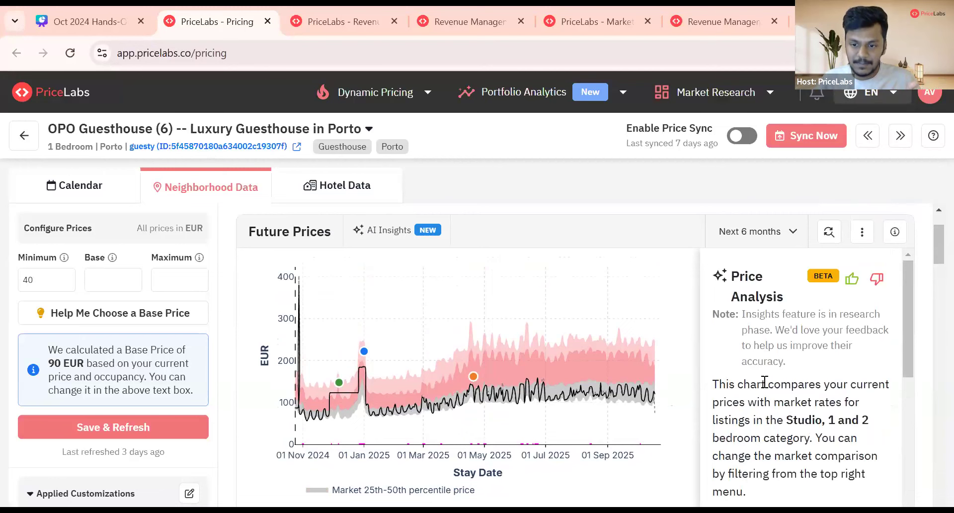
pyautogui.scroll(-4, 764, 381)
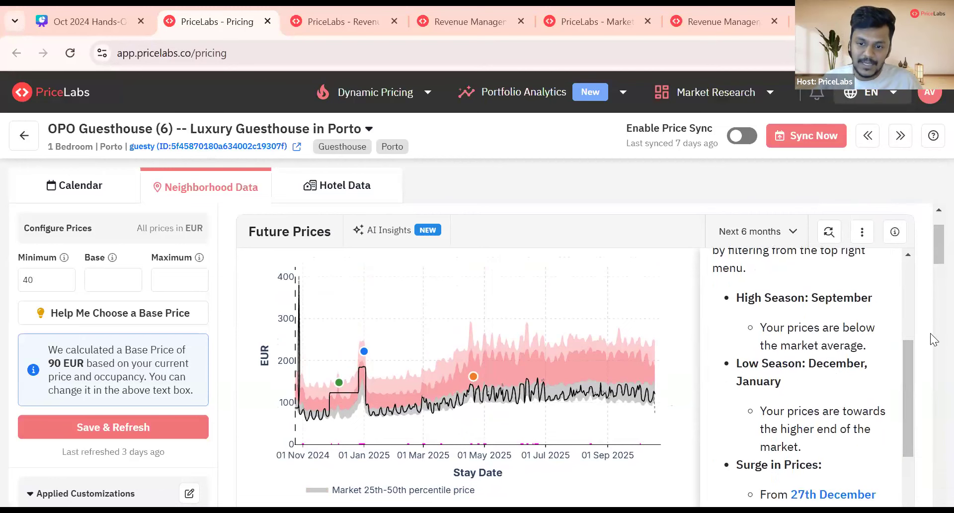
pyautogui.scroll(-2, 931, 334)
pyautogui.moveTo(742, 289); pyautogui.dragTo(790, 307)
pyautogui.moveTo(760, 336); pyautogui.dragTo(847, 368)
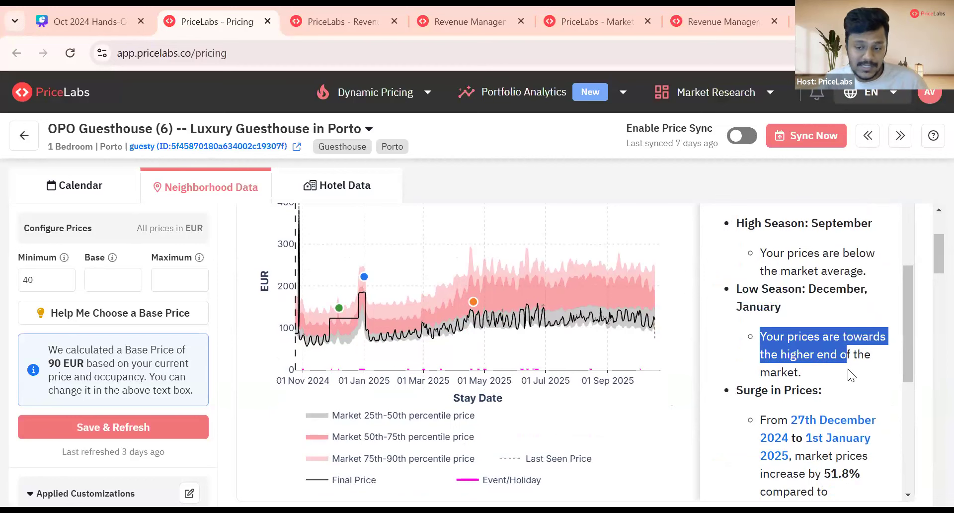
pyautogui.click(847, 369)
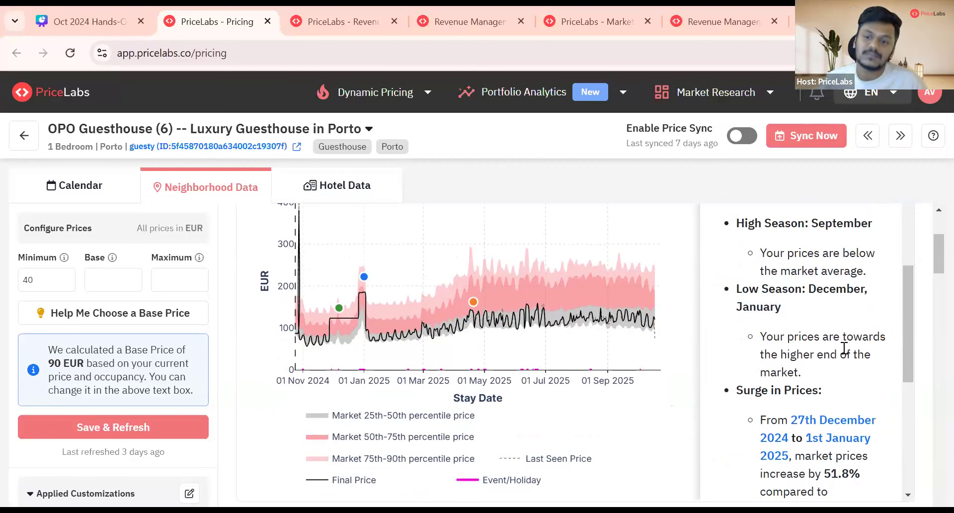
# Read the Surge in Prices section of the price analysis, highlighting the market price increases for the December date ranges.
pyautogui.scroll(-1, 843, 343)
pyautogui.scroll(-1, 767, 318)
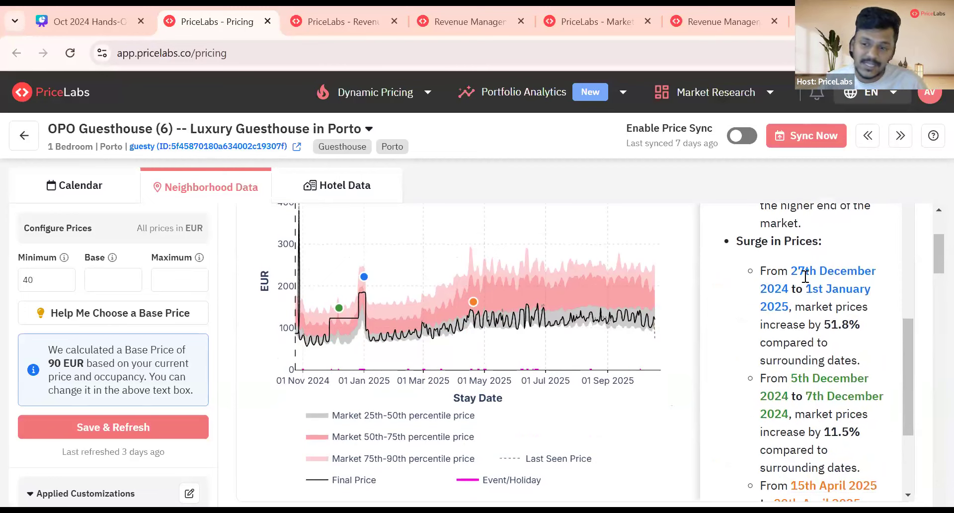
pyautogui.moveTo(758, 326); pyautogui.dragTo(867, 326)
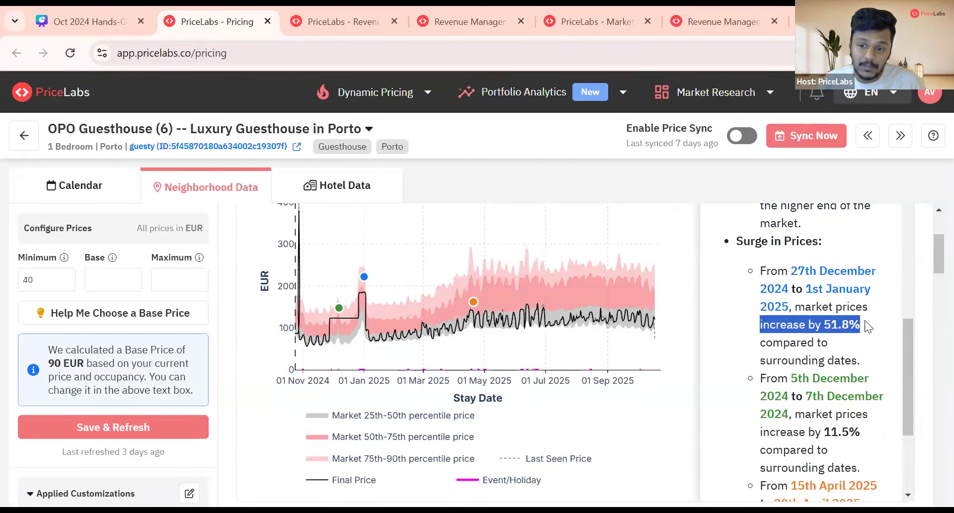
pyautogui.moveTo(823, 359); pyautogui.dragTo(776, 359)
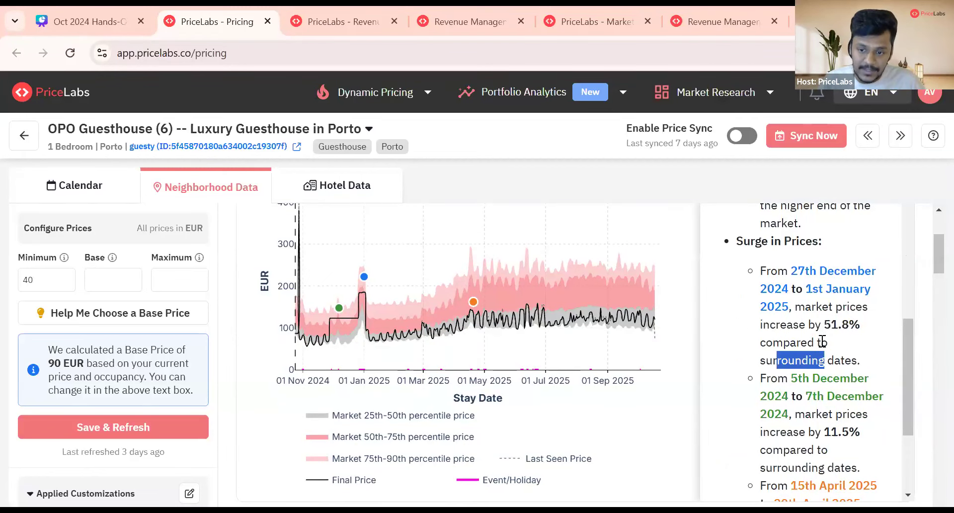
pyautogui.scroll(-1, 787, 302)
pyautogui.moveTo(790, 303); pyautogui.dragTo(806, 322)
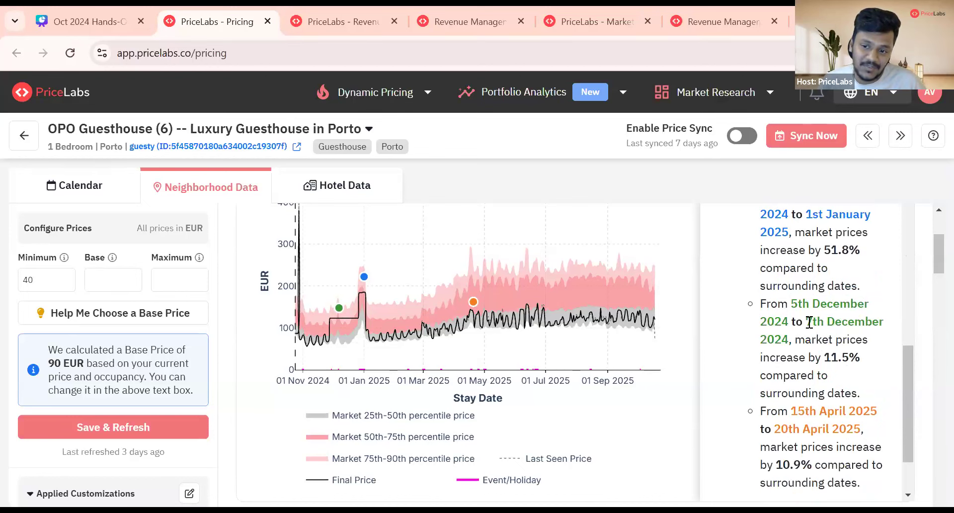
pyautogui.moveTo(760, 357); pyautogui.dragTo(844, 362)
pyautogui.scroll(-1, 814, 367)
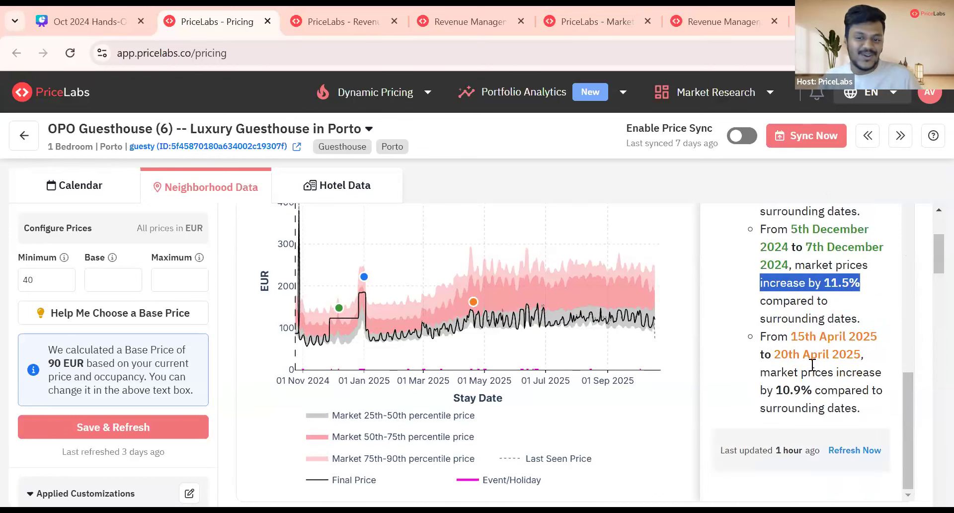
pyautogui.scroll(1, 811, 347)
pyautogui.scroll(2, 810, 344)
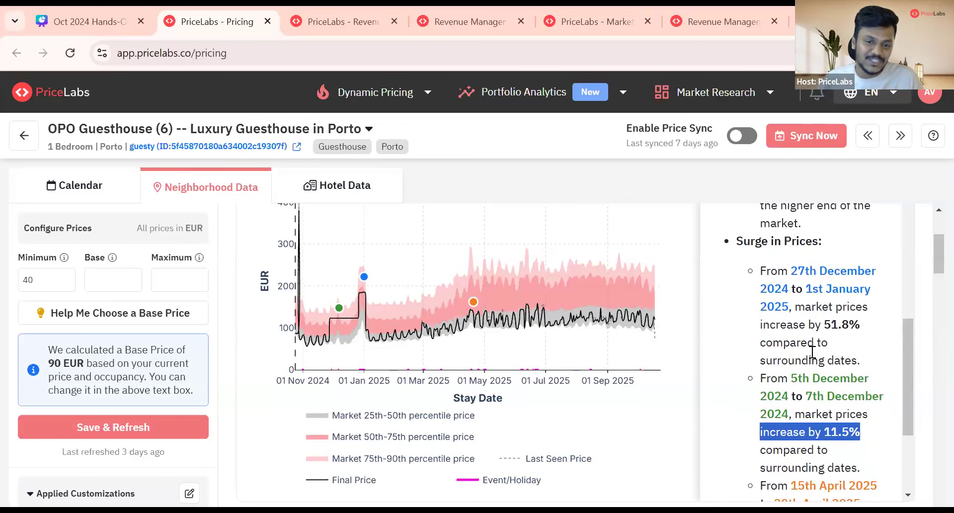
# Open AI Insights for the Occupancy chart below the Future Prices chart.
pyautogui.scroll(9, 812, 352)
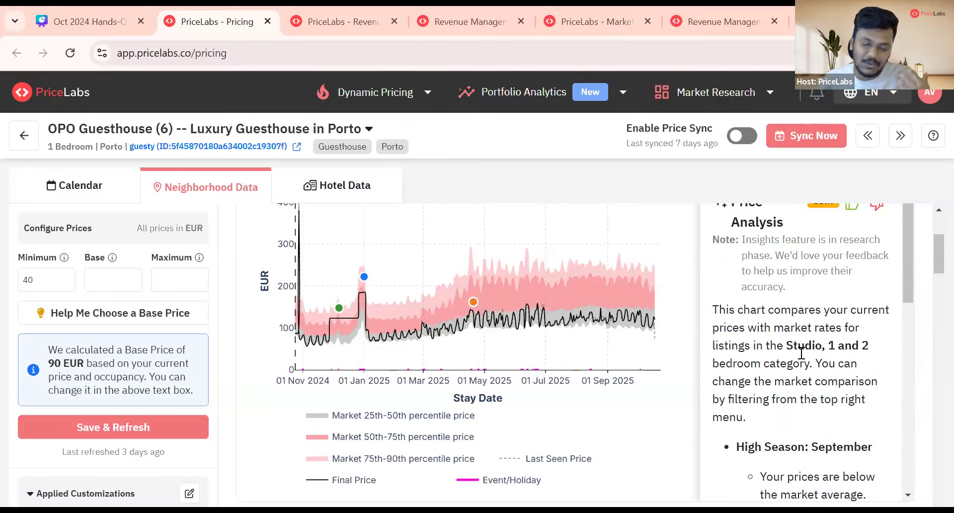
pyautogui.moveTo(561, 318)
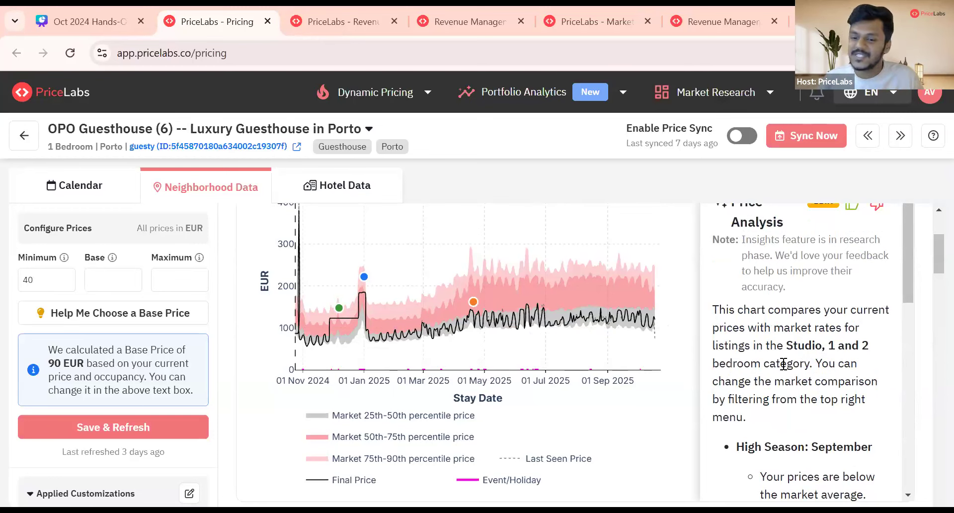
pyautogui.scroll(-2, 780, 361)
pyautogui.scroll(-8, 668, 401)
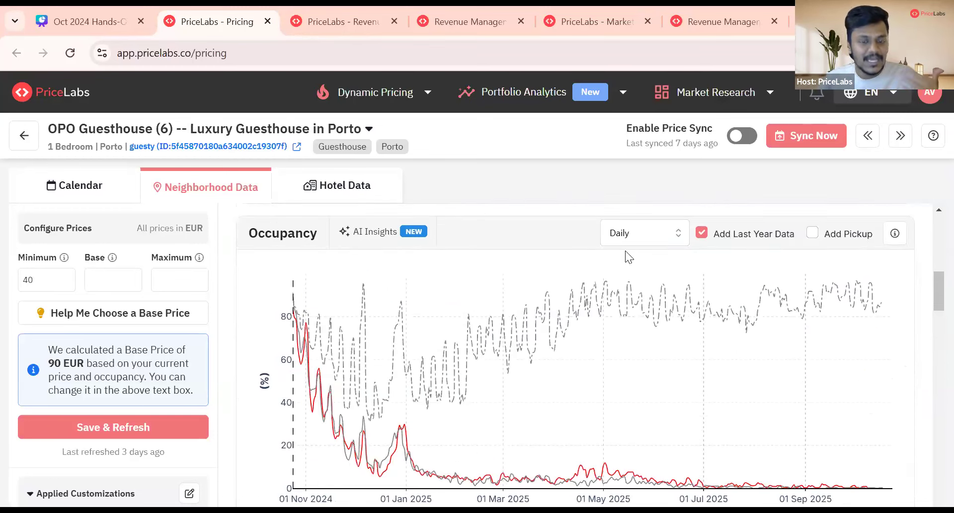
pyautogui.scroll(3, 584, 258)
pyautogui.scroll(-3, 407, 249)
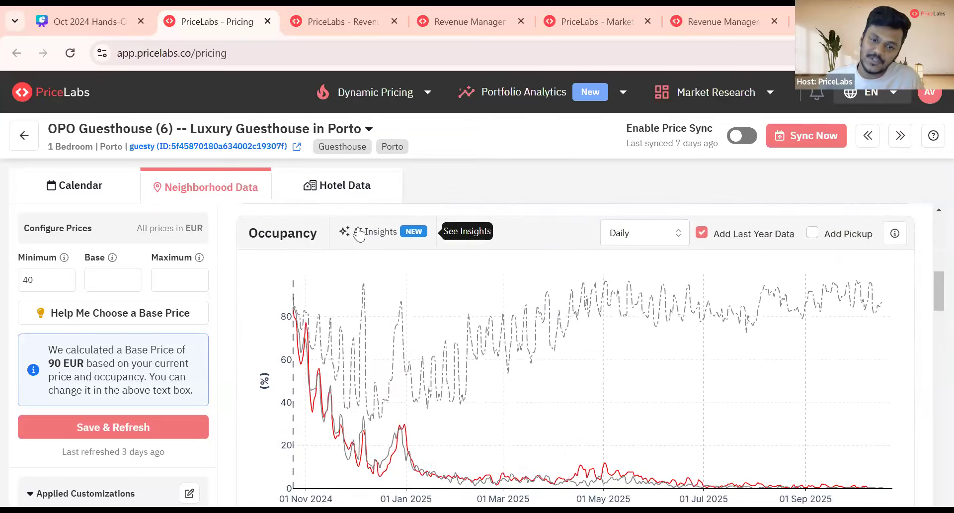
pyautogui.click(357, 228)
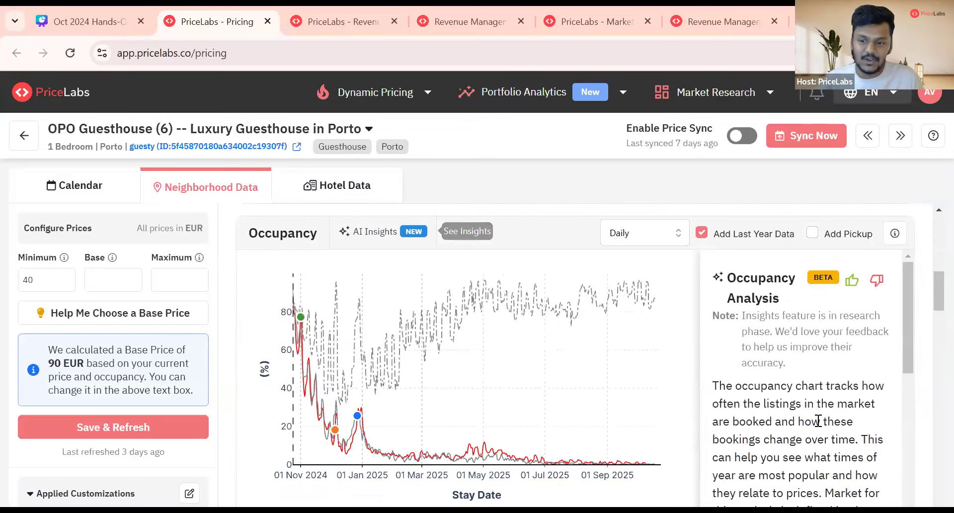
# Read the Occupancy Analysis, highlighting the market type, the five-month performance compared with last year and the market seasonality.
pyautogui.scroll(-2, 819, 407)
pyautogui.scroll(-4, 818, 406)
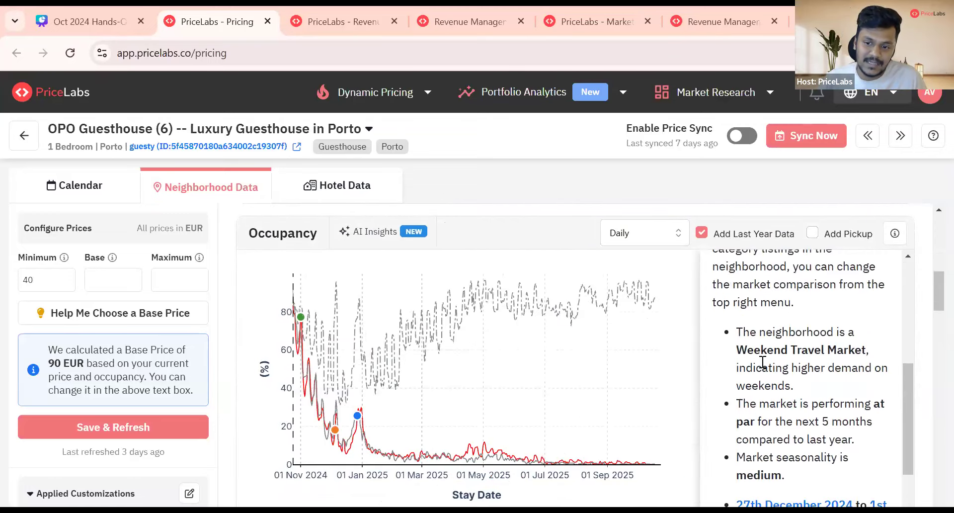
pyautogui.moveTo(734, 331); pyautogui.dragTo(876, 350)
pyautogui.click(876, 350)
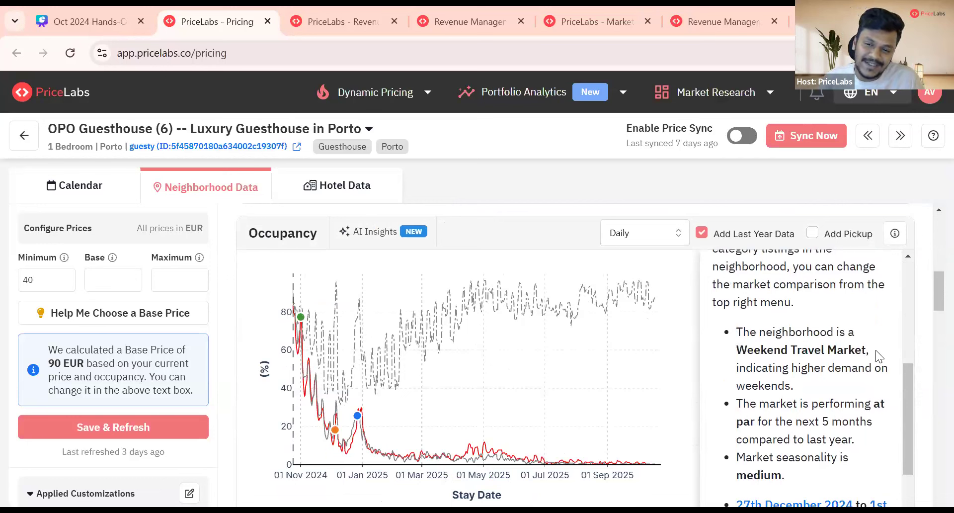
pyautogui.moveTo(737, 349); pyautogui.dragTo(869, 350)
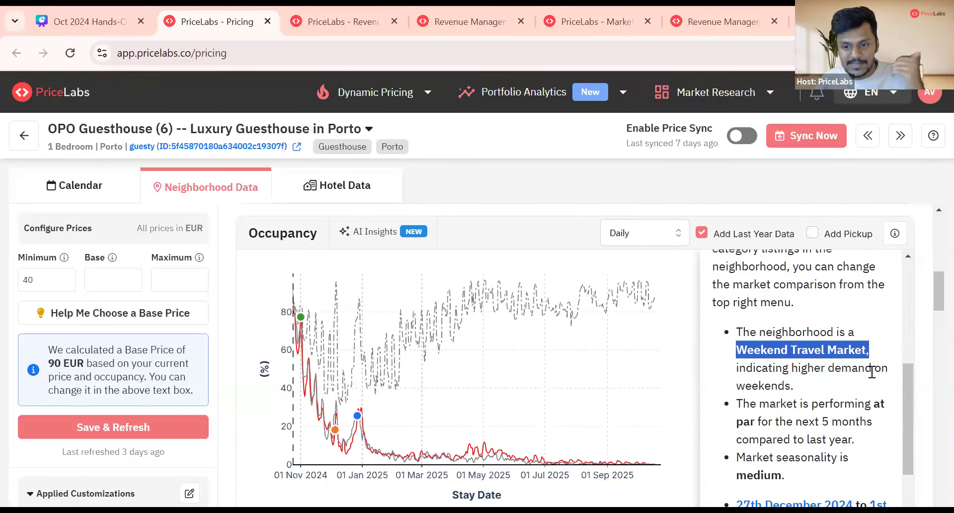
pyautogui.click(808, 408)
pyautogui.scroll(-2, 790, 383)
pyautogui.moveTo(736, 347); pyautogui.dragTo(864, 350)
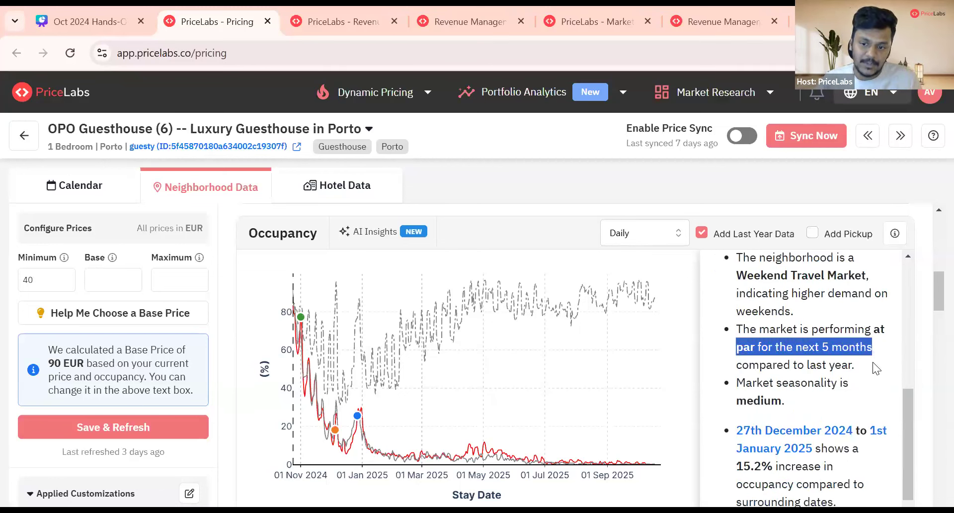
pyautogui.moveTo(776, 383); pyautogui.dragTo(803, 397)
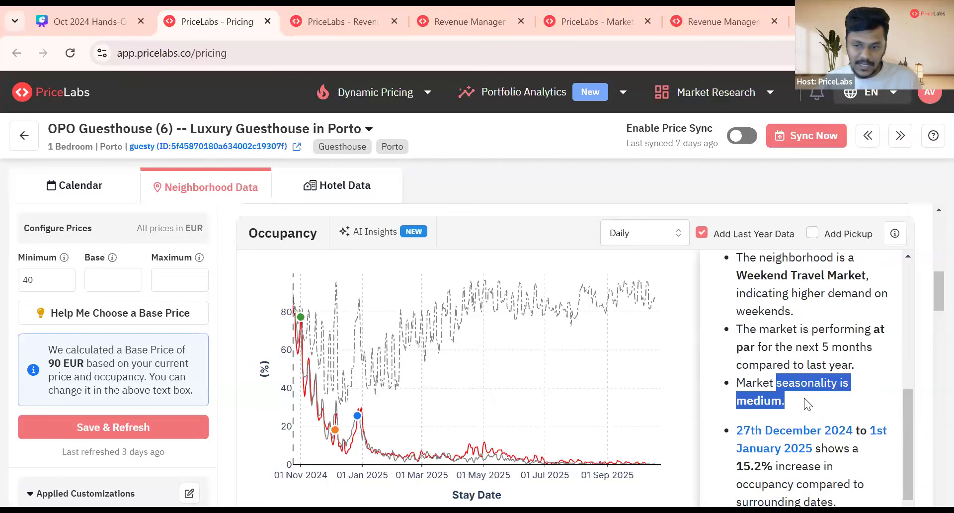
pyautogui.scroll(3, 801, 389)
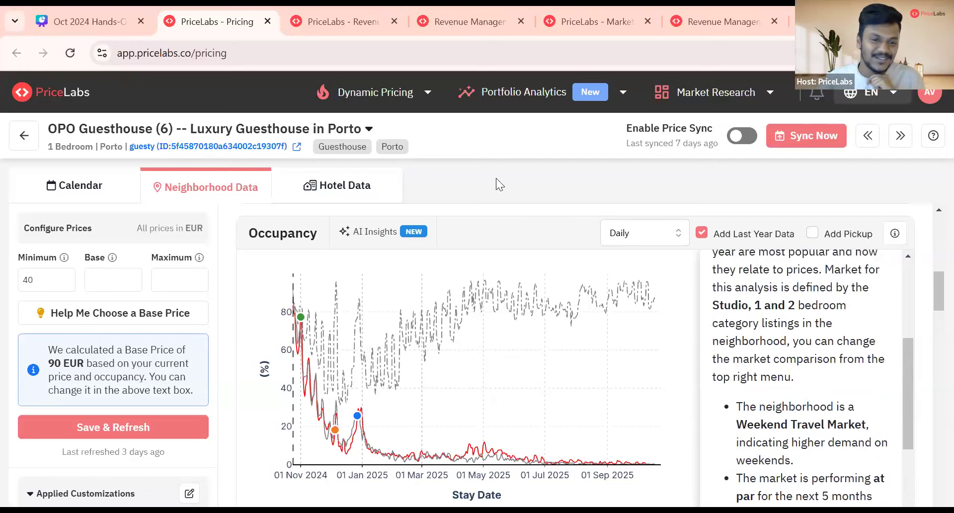
# Switch to the Canva presentation and advance to the Revenue Estimator Pro slide about discovering any property's earning potential.
pyautogui.click(89, 7)
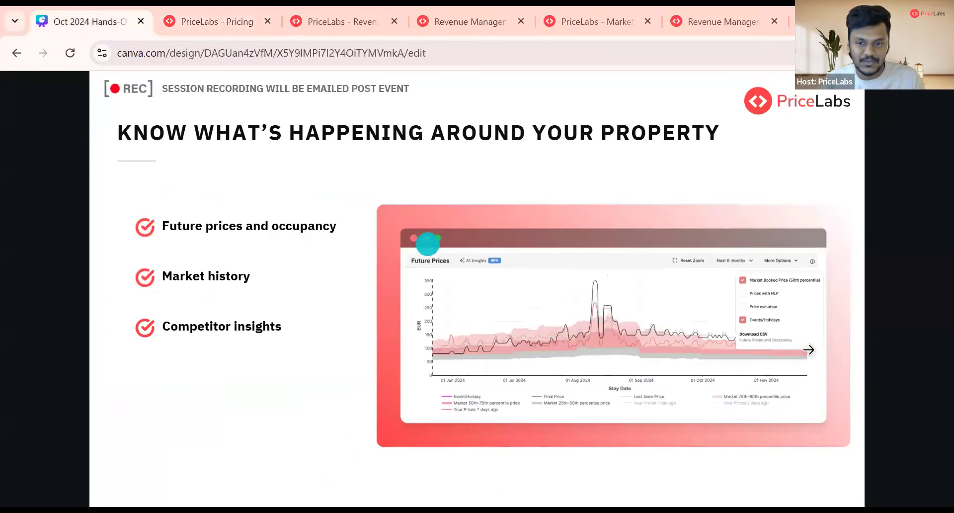
pyautogui.click(872, 313)
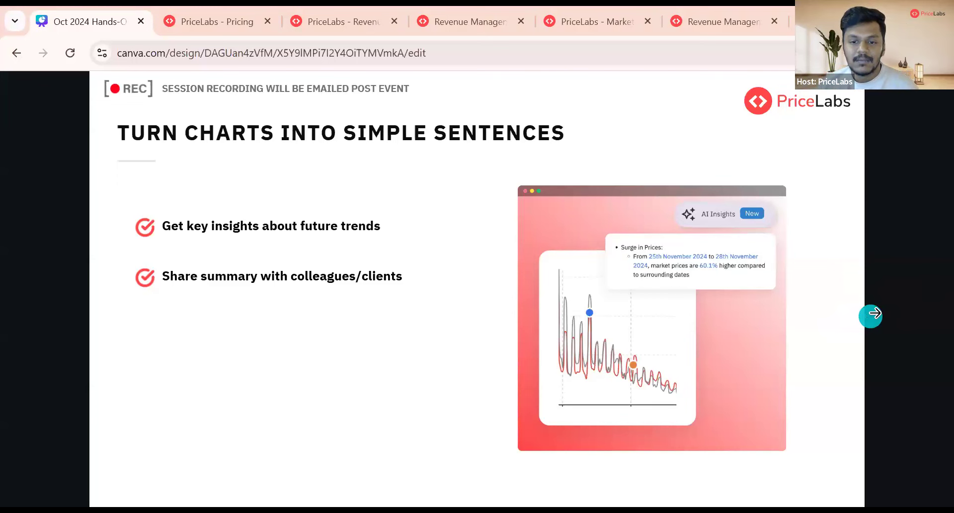
pyautogui.click(889, 296)
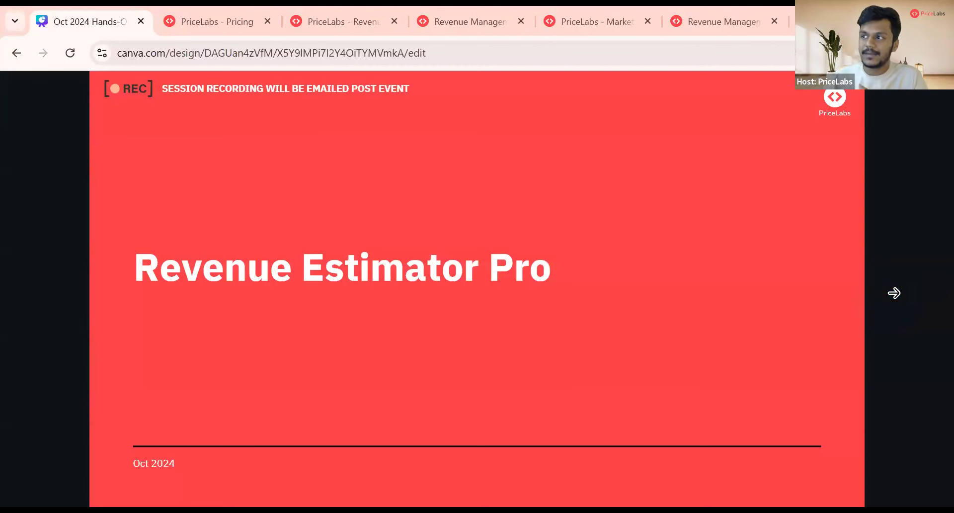
pyautogui.click(893, 293)
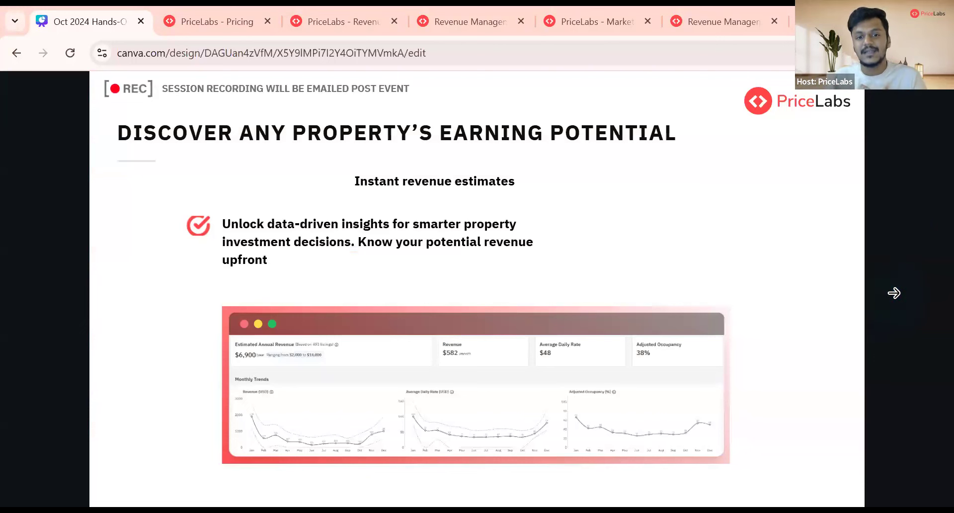
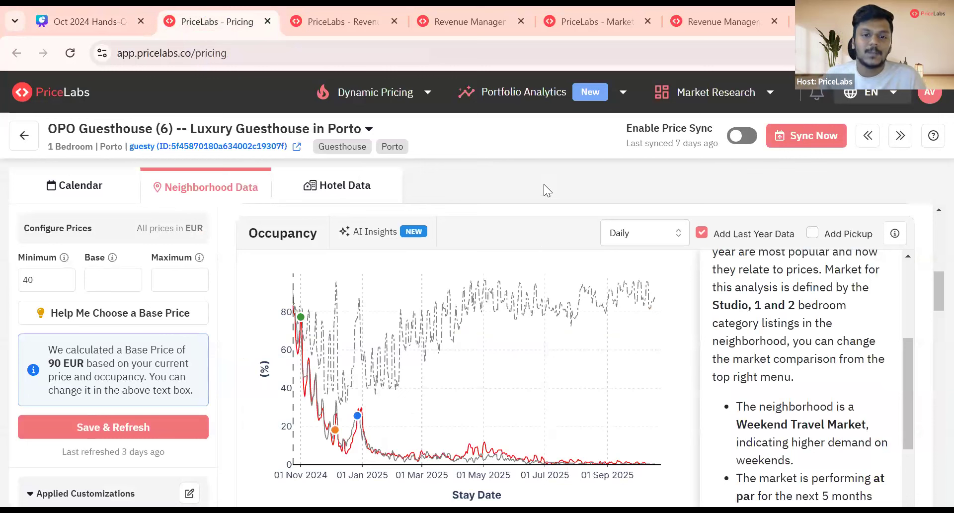
# Switch to PriceLabs Revenue Estimator Pro, view the address details form for a new estimate, and close it.
pyautogui.click(760, 101)
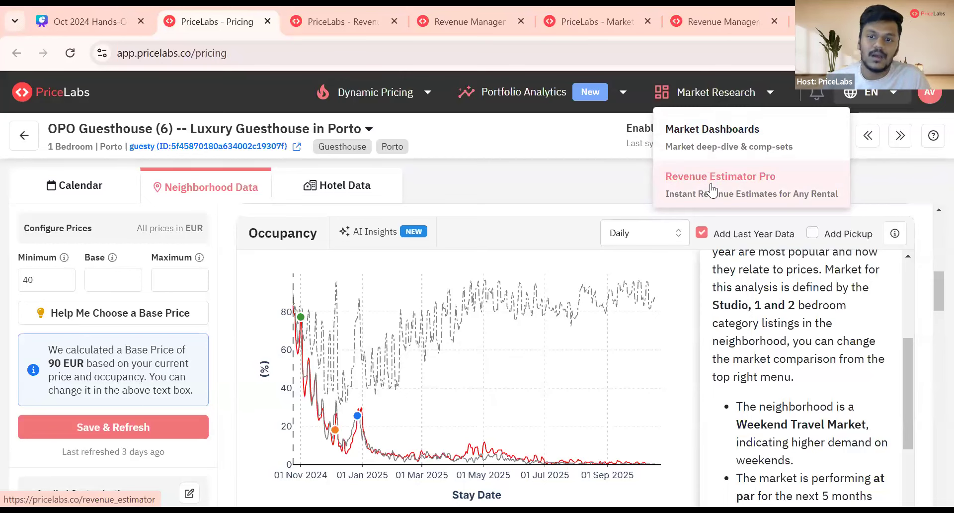
pyautogui.click(370, 6)
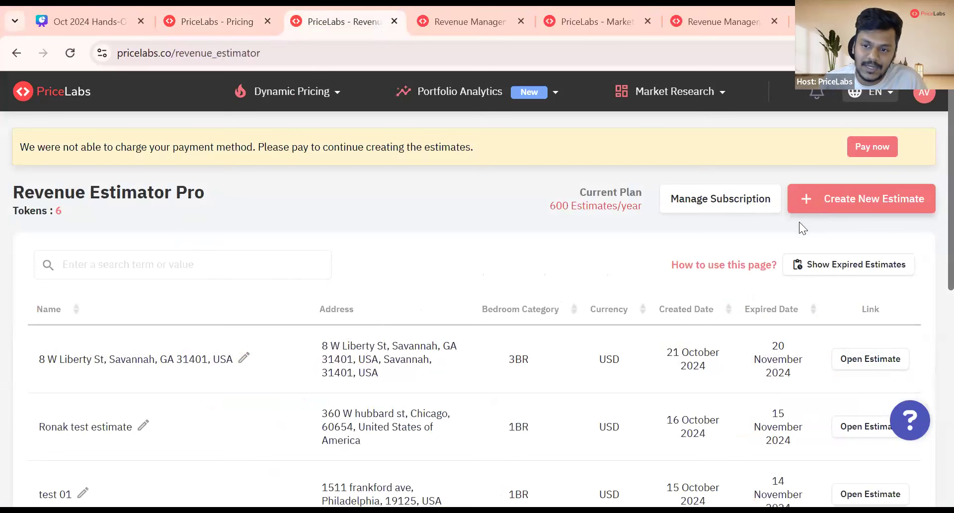
pyautogui.click(829, 209)
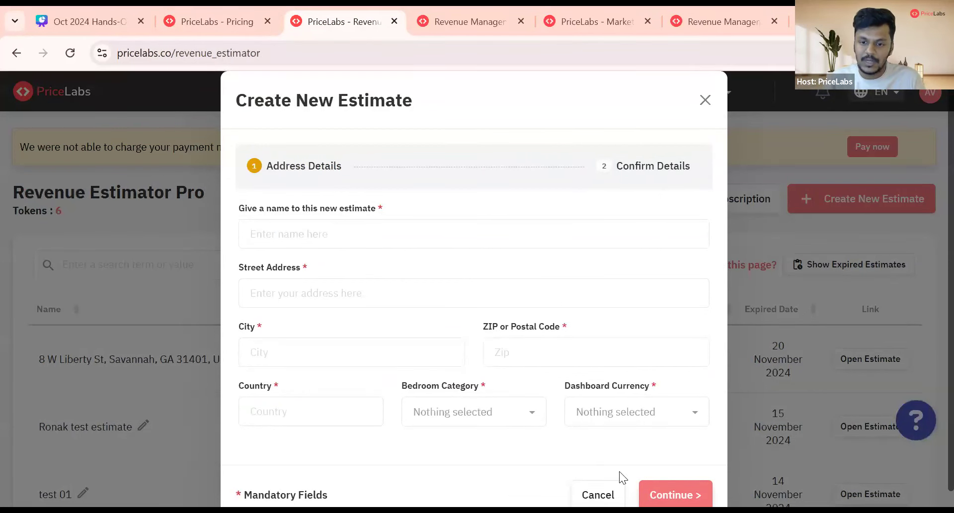
pyautogui.click(705, 100)
# Open the existing three-bedroom Savannah estimate and review its annual revenue, monthly revenue, average daily rate and adjusted occupancy.
pyautogui.click(493, 6)
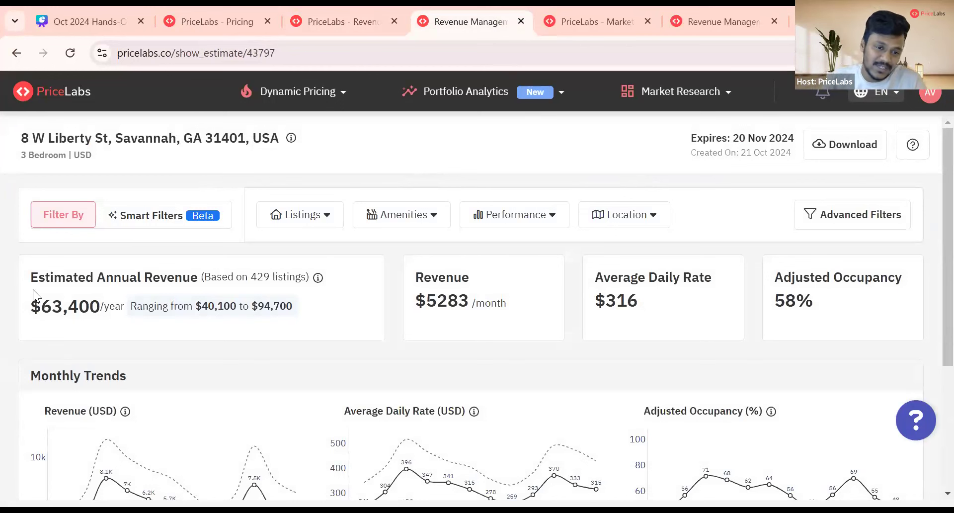
pyautogui.moveTo(31, 277)
pyautogui.mouseDown()
pyautogui.moveTo(168, 277)
pyautogui.moveTo(30, 272)
pyautogui.mouseUp()
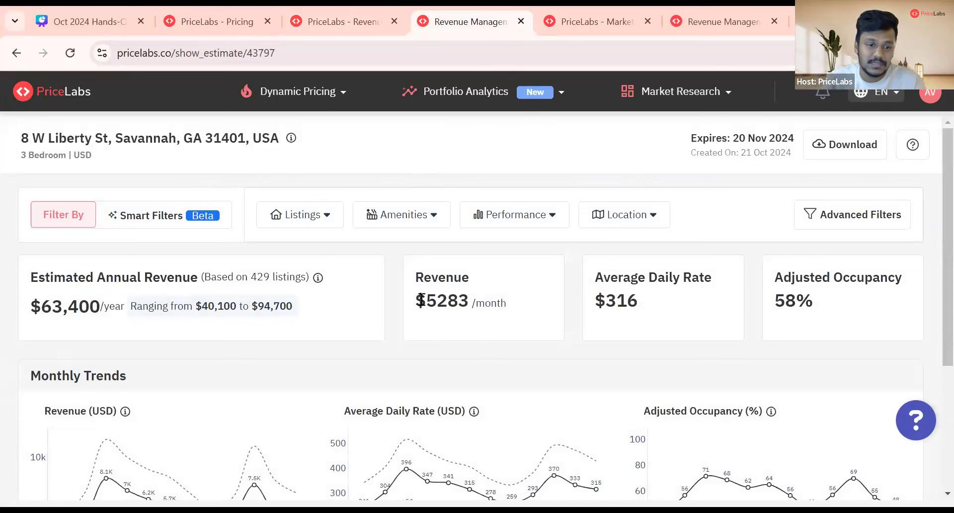
pyautogui.moveTo(414, 277); pyautogui.dragTo(481, 301)
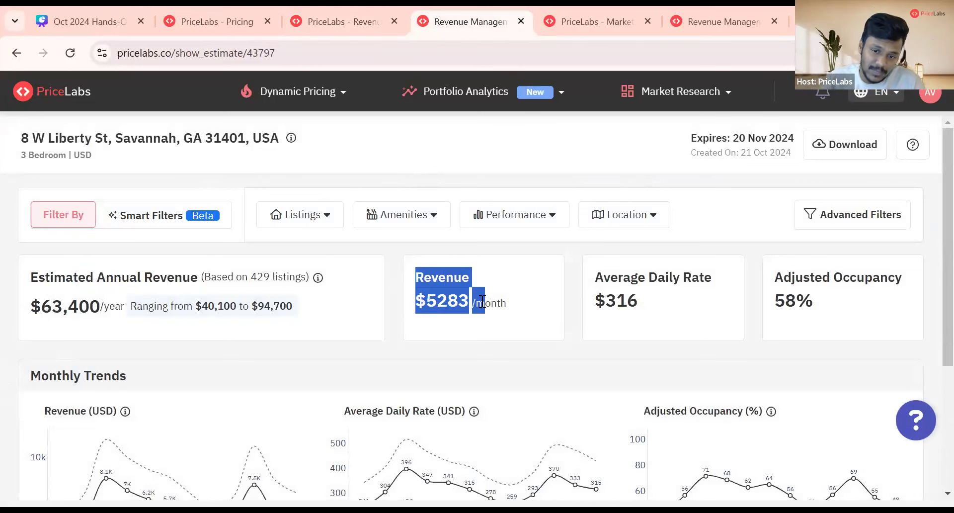
pyautogui.click(451, 273)
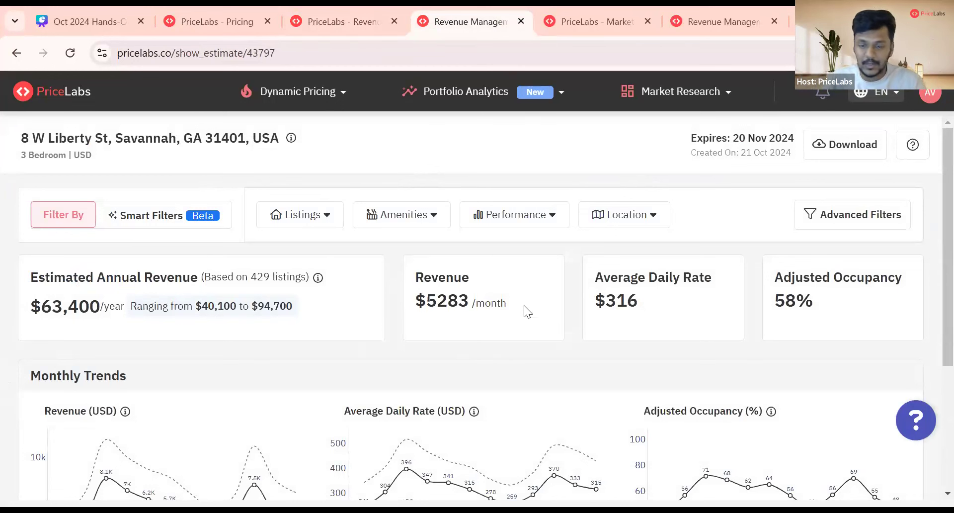
pyautogui.moveTo(589, 284); pyautogui.dragTo(636, 281)
pyautogui.click(636, 280)
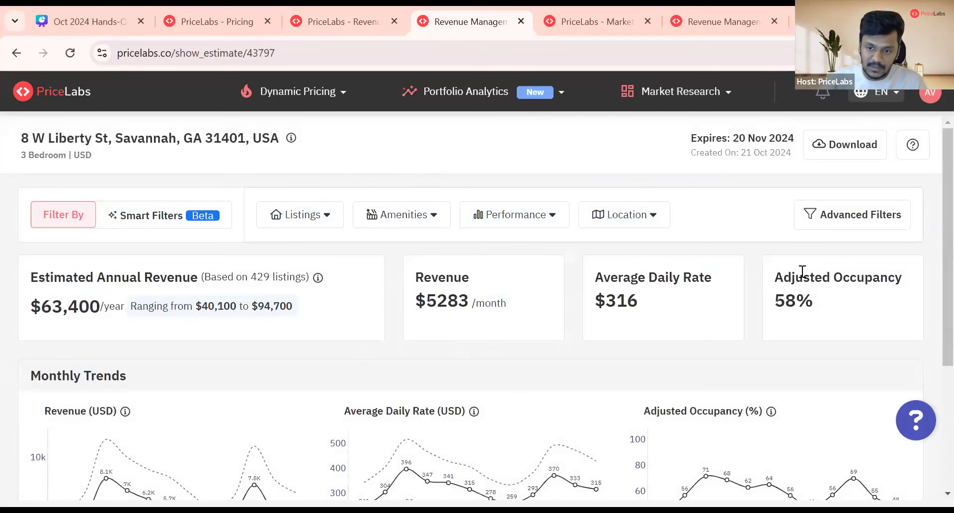
# Review the Monthly Trends charts for revenue, average daily rate and adjusted occupancy.
pyautogui.scroll(-3, 843, 258)
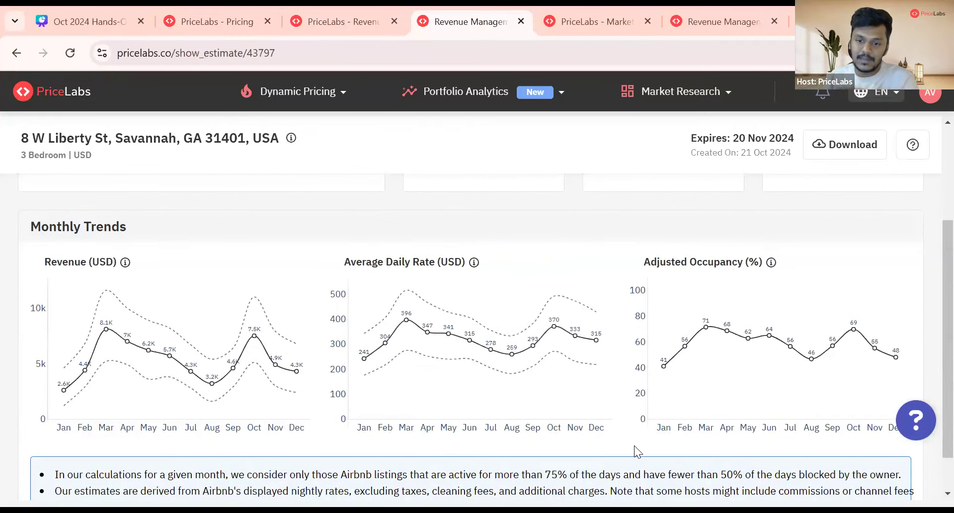
pyautogui.scroll(-1, 634, 460)
pyautogui.scroll(4, 619, 472)
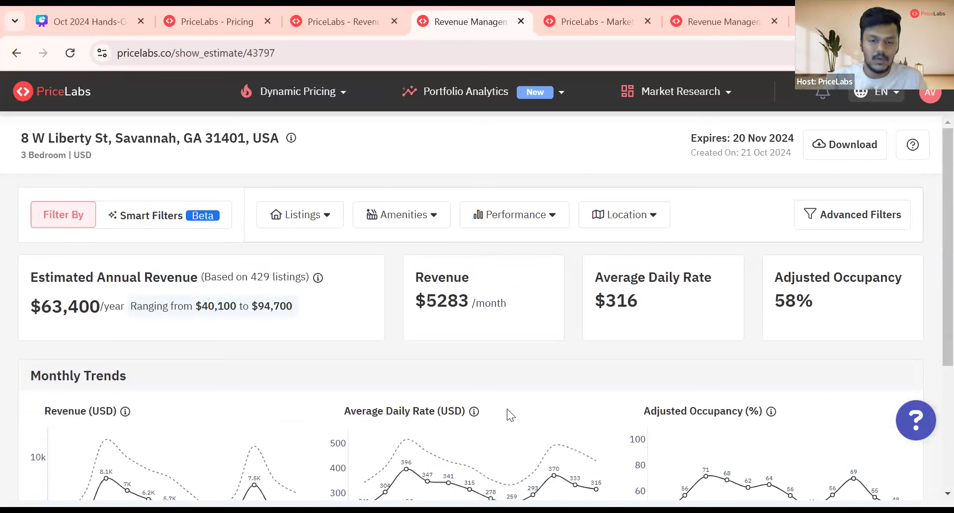
# Highlight the monthly revenue figure in the Savannah estimate's summary.
pyautogui.moveTo(423, 299); pyautogui.dragTo(518, 302)
pyautogui.click(533, 313)
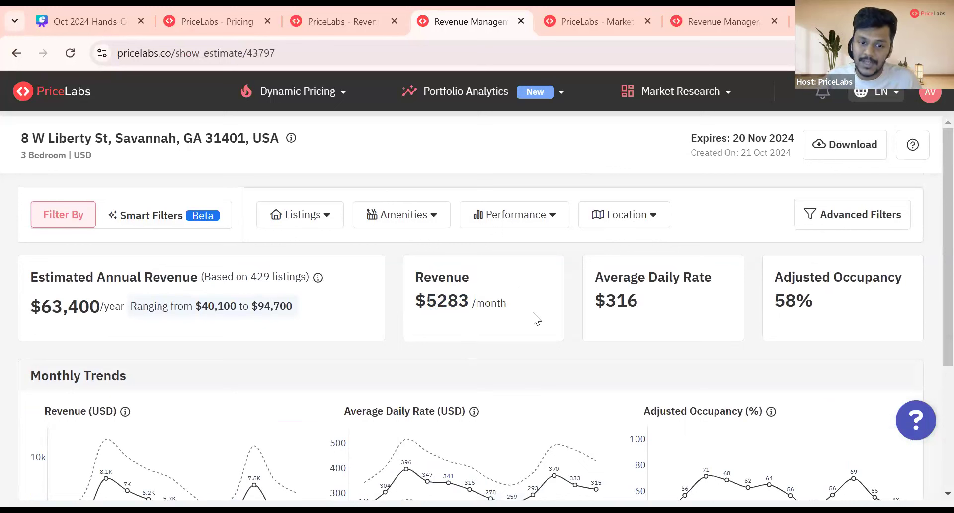
pyautogui.moveTo(414, 301); pyautogui.dragTo(525, 325)
pyautogui.click(520, 327)
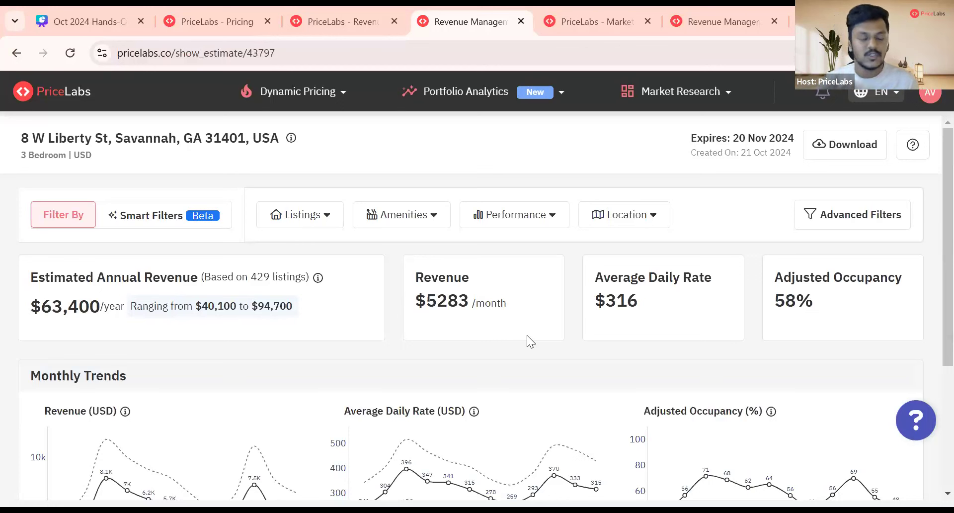
# Browse the with and without options in the estimate's Amenities filter, and close the filter.
pyautogui.click(422, 226)
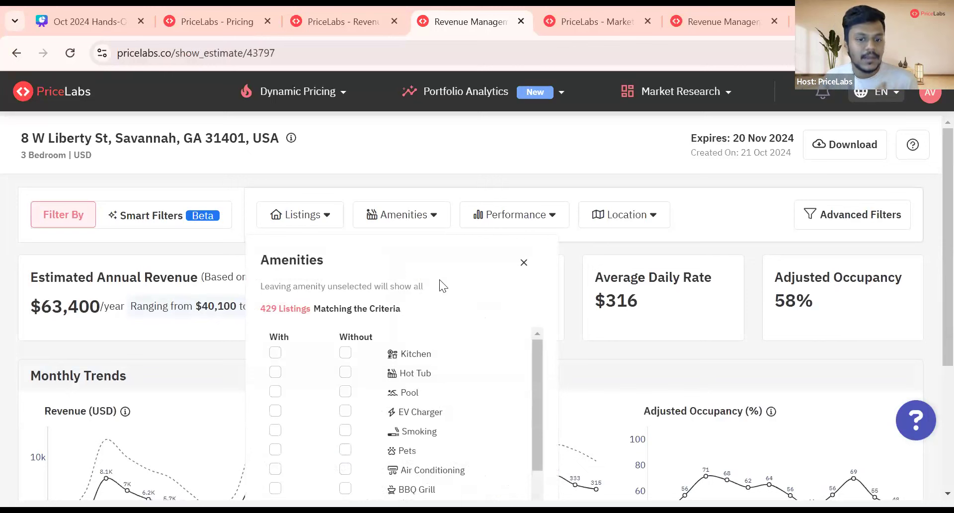
pyautogui.scroll(-1, 387, 370)
pyautogui.scroll(1, 388, 368)
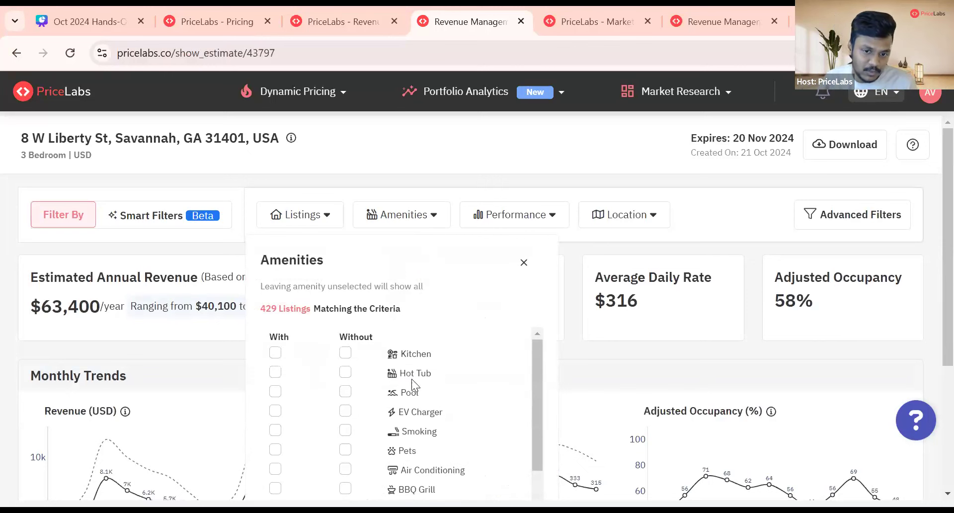
pyautogui.scroll(-1, 418, 362)
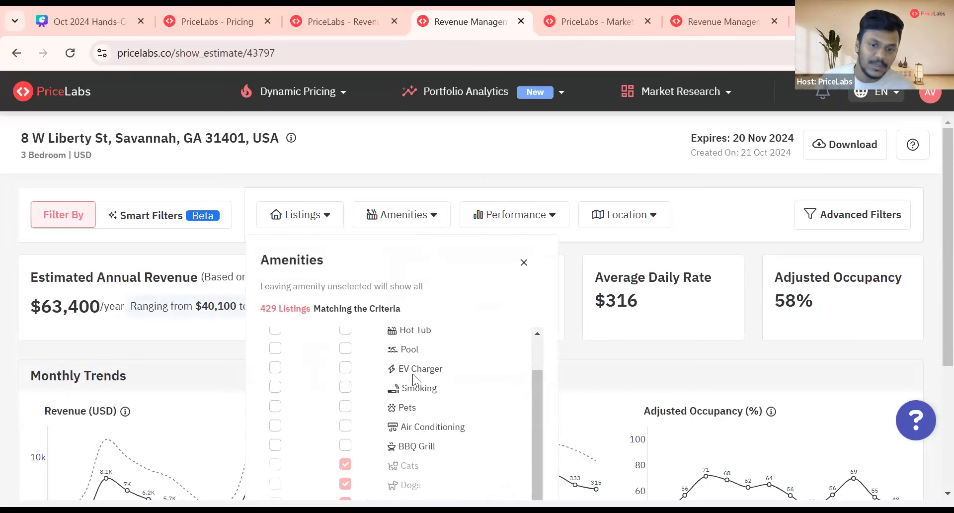
pyautogui.scroll(-2, 412, 374)
pyautogui.scroll(1, 369, 433)
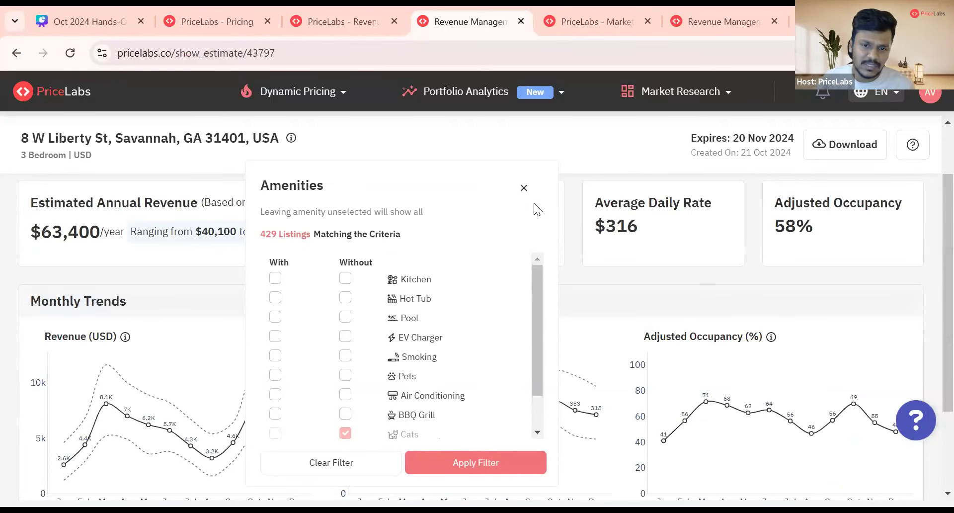
pyautogui.click(523, 188)
pyautogui.scroll(2, 430, 238)
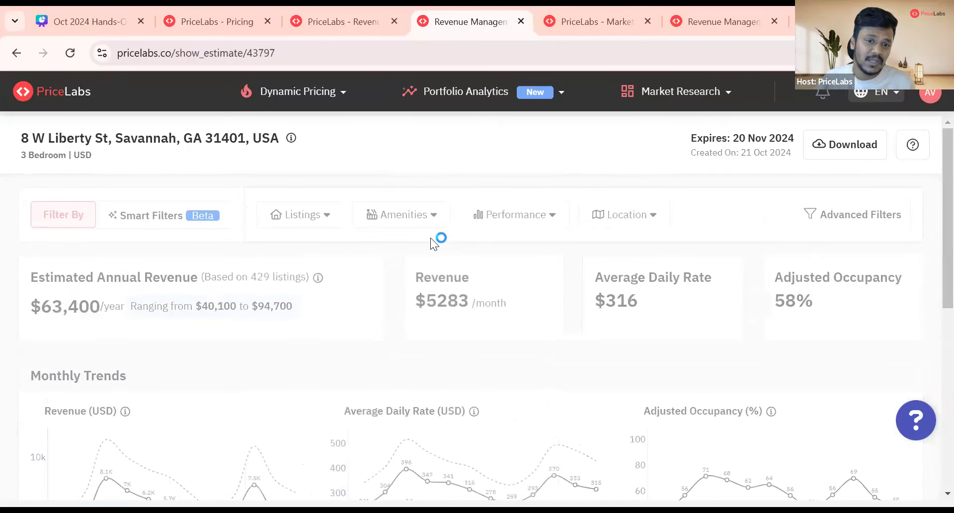
# Browse the estimate's Listings filter options, from Active Listing and Bathroom through Booking Window, and close the filter without applying changes.
pyautogui.click(329, 221)
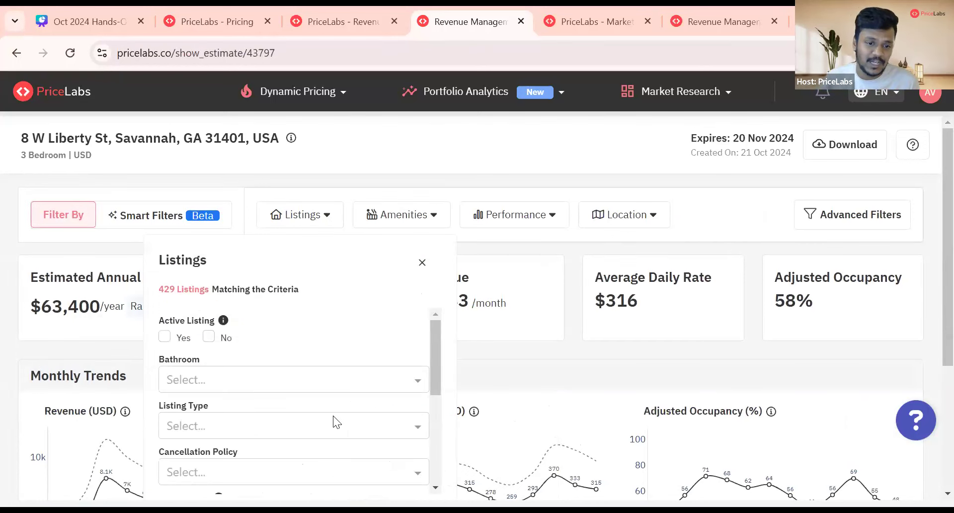
pyautogui.scroll(-2, 299, 386)
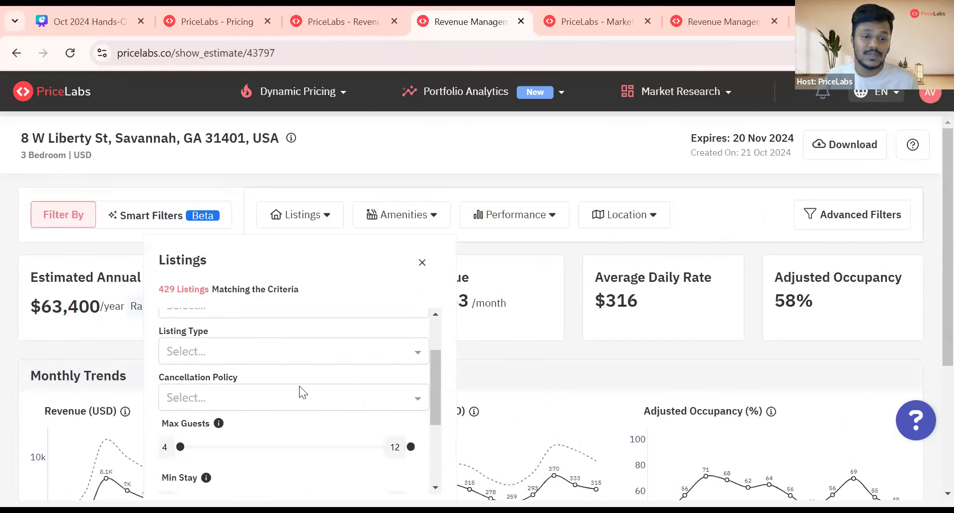
pyautogui.scroll(-2, 299, 384)
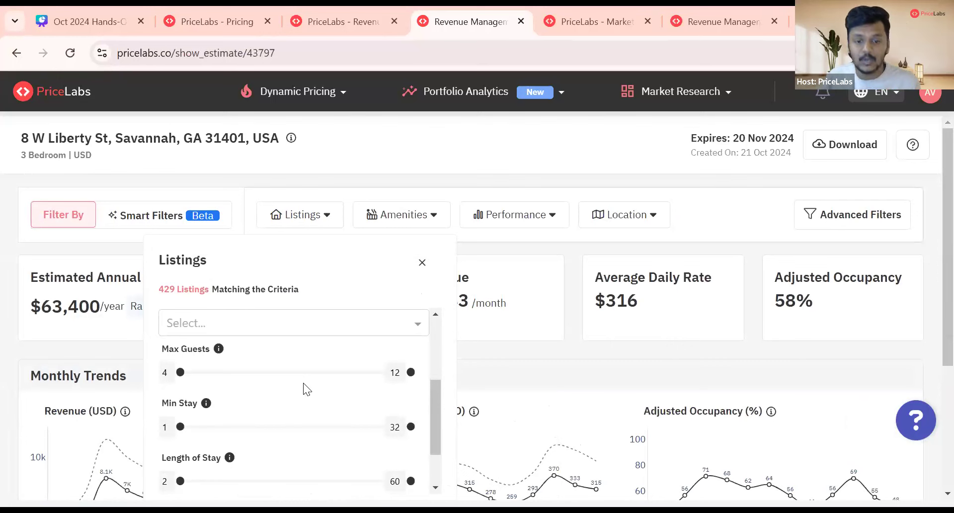
pyautogui.scroll(-4, 304, 391)
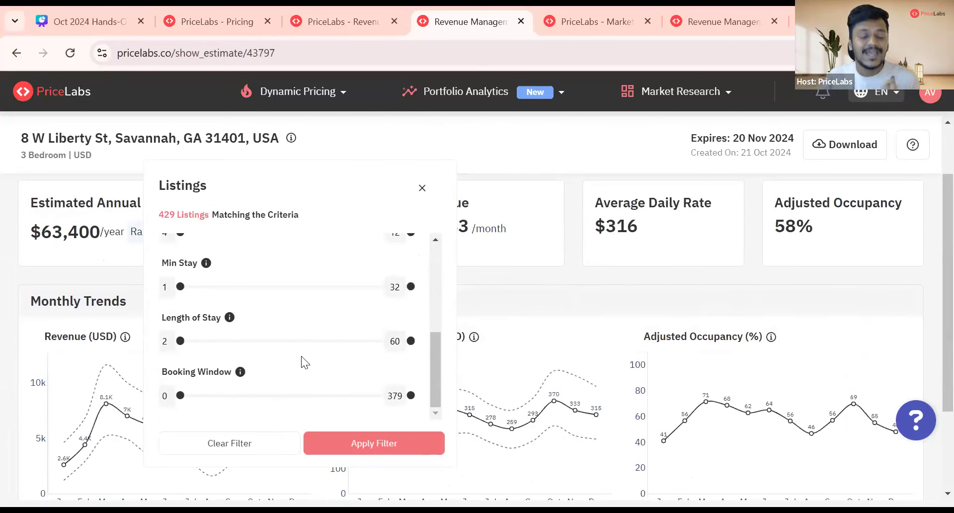
pyautogui.scroll(8, 299, 362)
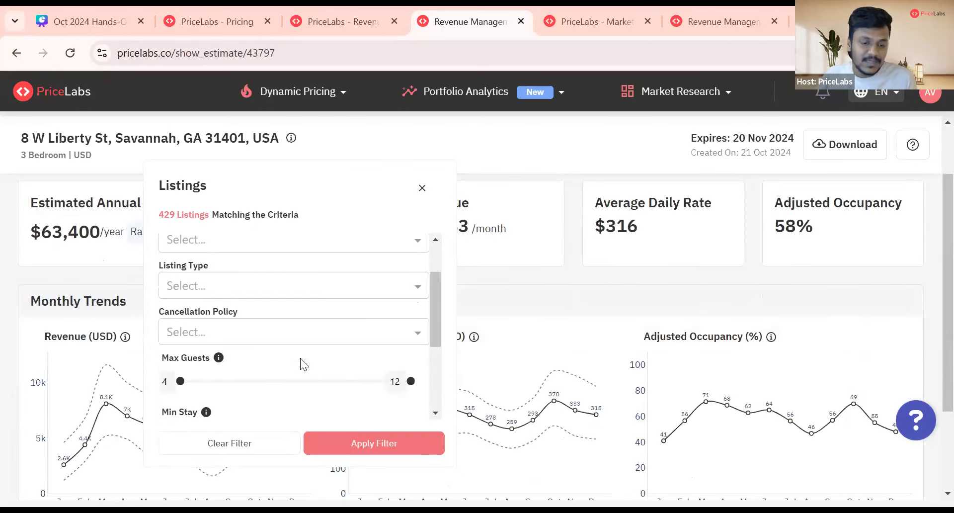
pyautogui.scroll(2, 337, 315)
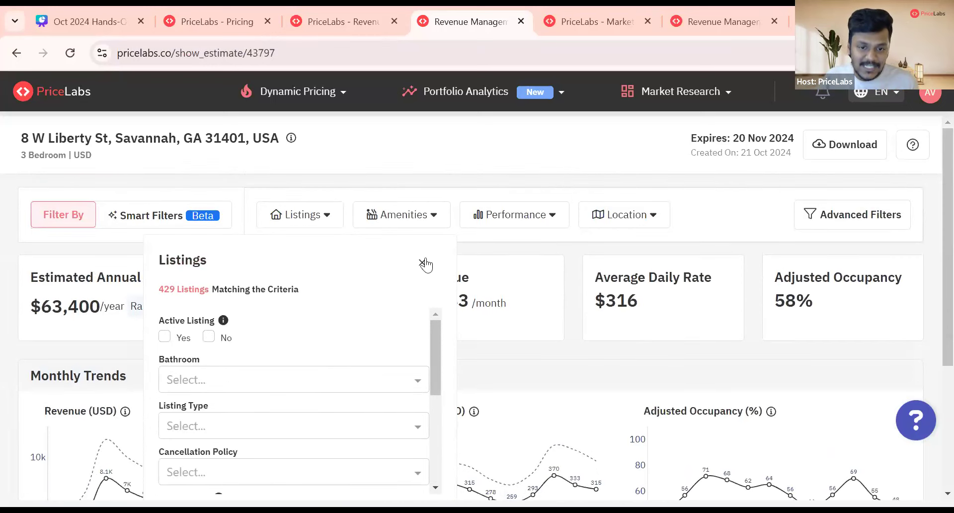
pyautogui.click(423, 263)
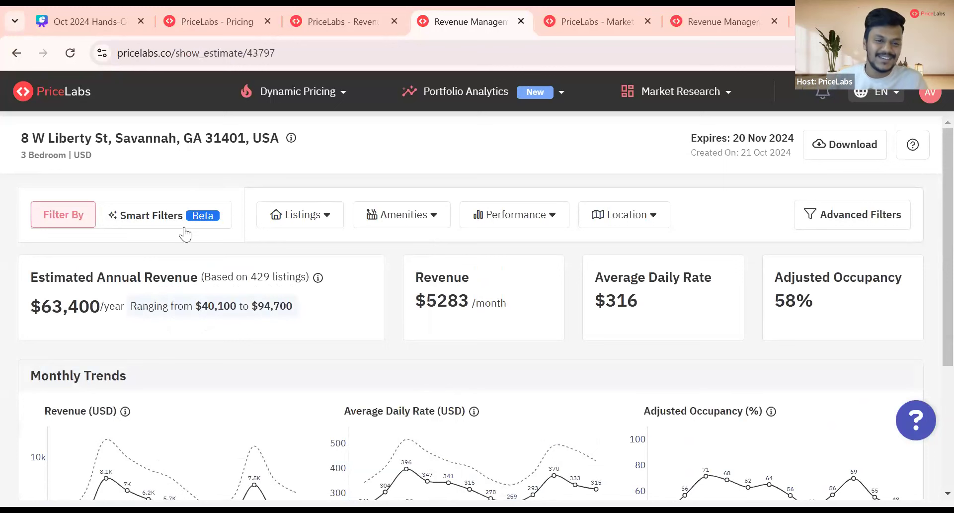
# Apply the Smart Filters prompt "listing with a pool" to the Savannah estimate.
pyautogui.click(144, 223)
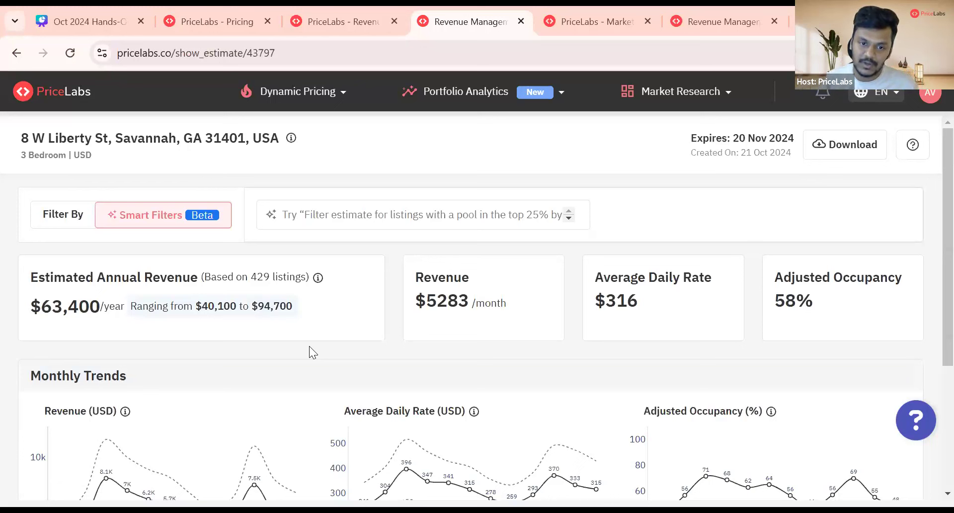
pyautogui.click(374, 211)
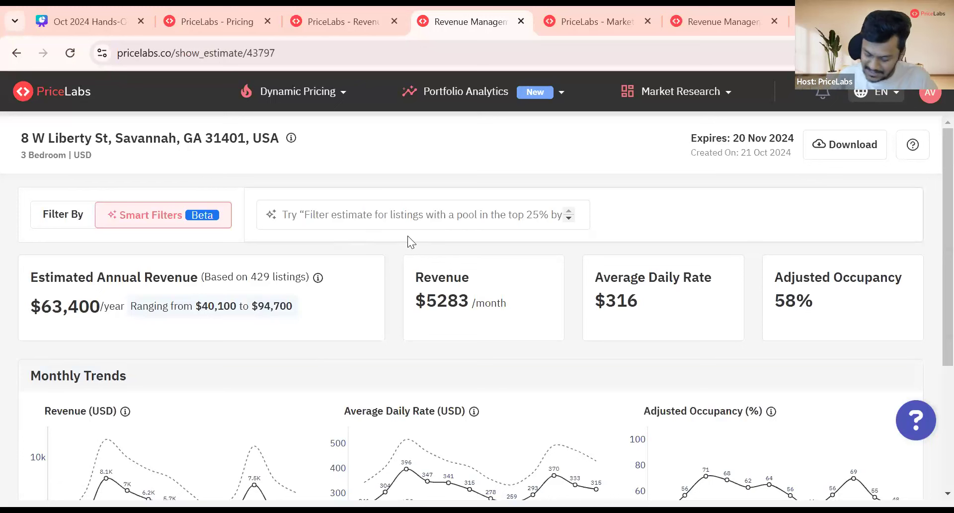
pyautogui.write('listing with a poool')
pyautogui.press('BackSpace')
pyautogui.press('BackSpace')
pyautogui.write('l')
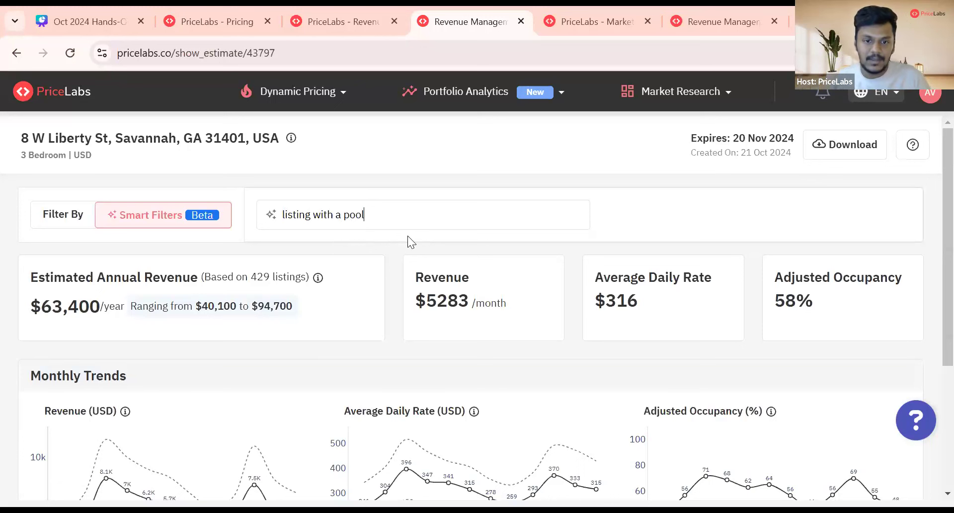
pyautogui.press('Return')
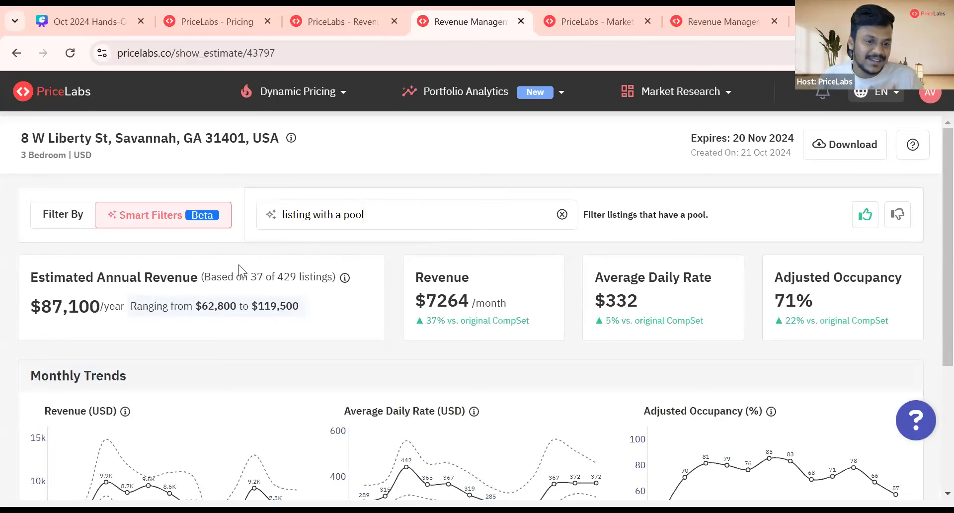
# Examine the pool-filtered estimate's annual revenue, monthly revenue and average daily rate, including the changes against the original CompSet.
pyautogui.moveTo(33, 304); pyautogui.dragTo(89, 304)
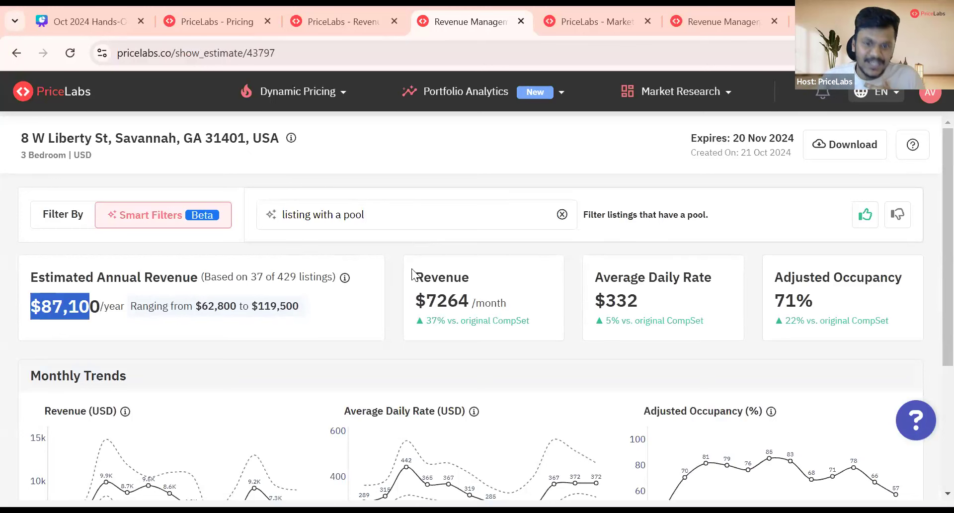
pyautogui.click(437, 253)
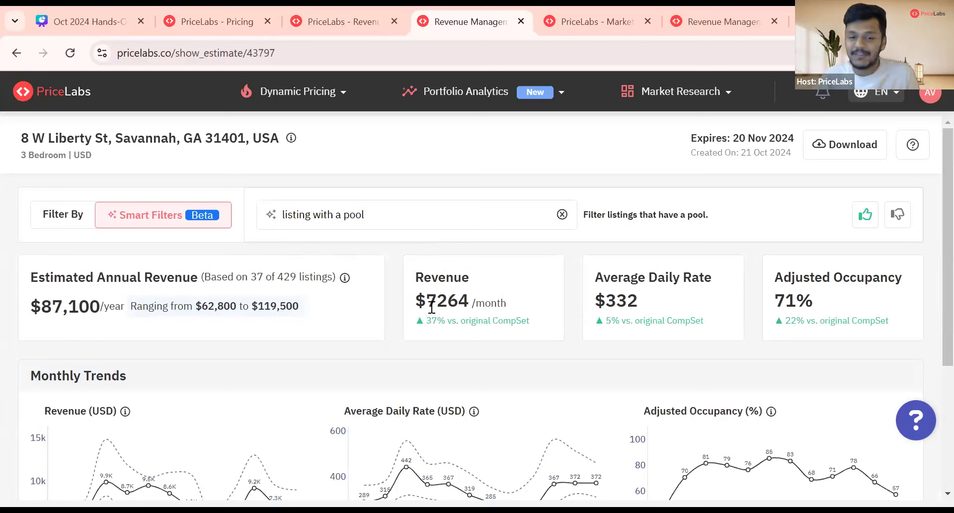
pyautogui.moveTo(427, 301)
pyautogui.mouseDown()
pyautogui.moveTo(470, 303)
pyautogui.moveTo(430, 302)
pyautogui.mouseUp()
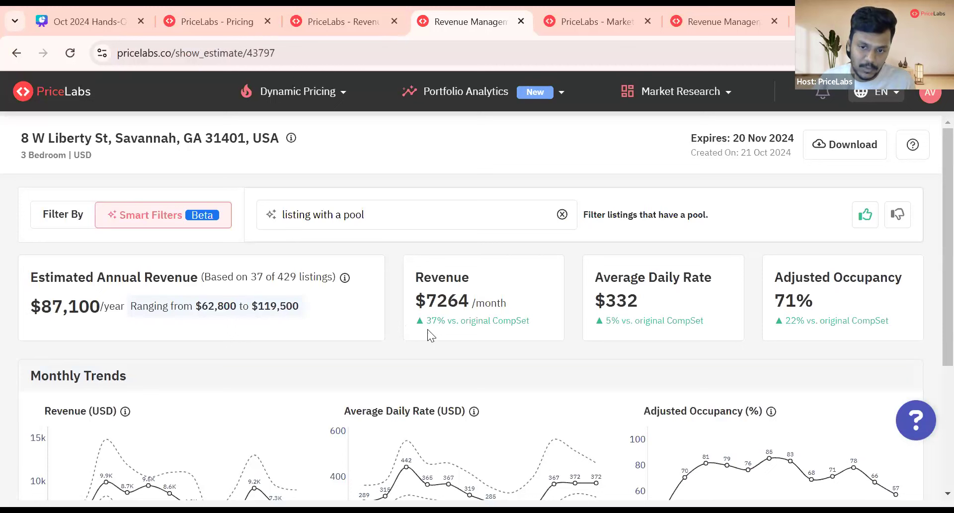
pyautogui.doubleClick(604, 321)
pyautogui.click(636, 348)
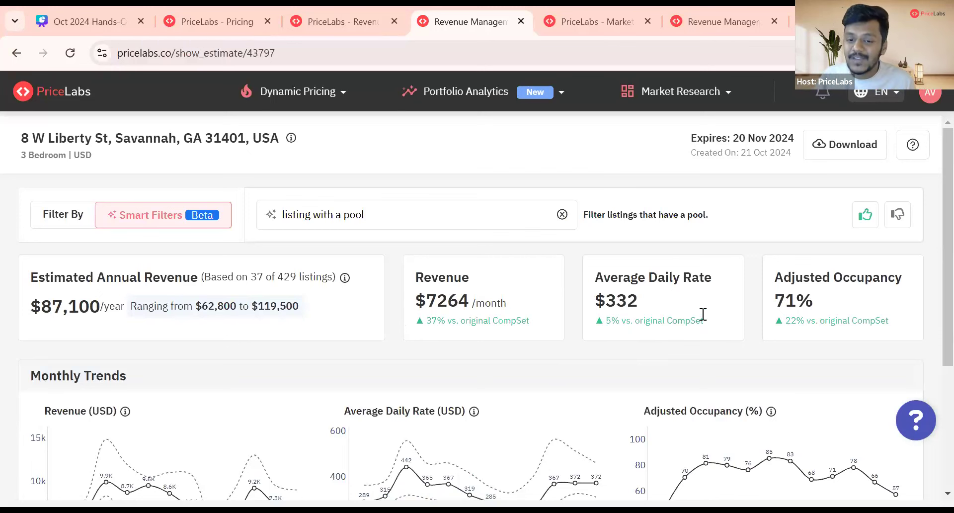
pyautogui.doubleClick(607, 302)
pyautogui.click(607, 328)
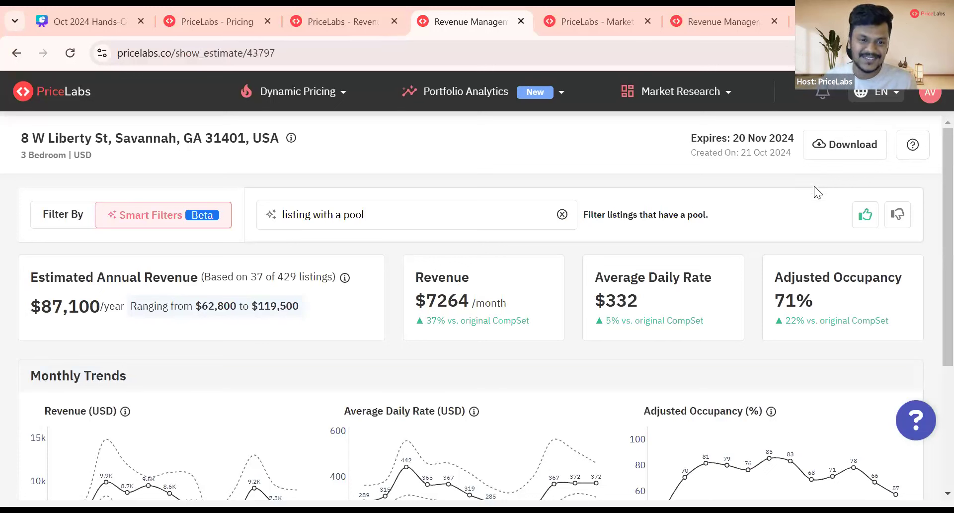
# Switch to the Canva presentation and advance past the Smart Filters and Market Dashboard slides to "Get Broader Market Insights".
pyautogui.click(101, 6)
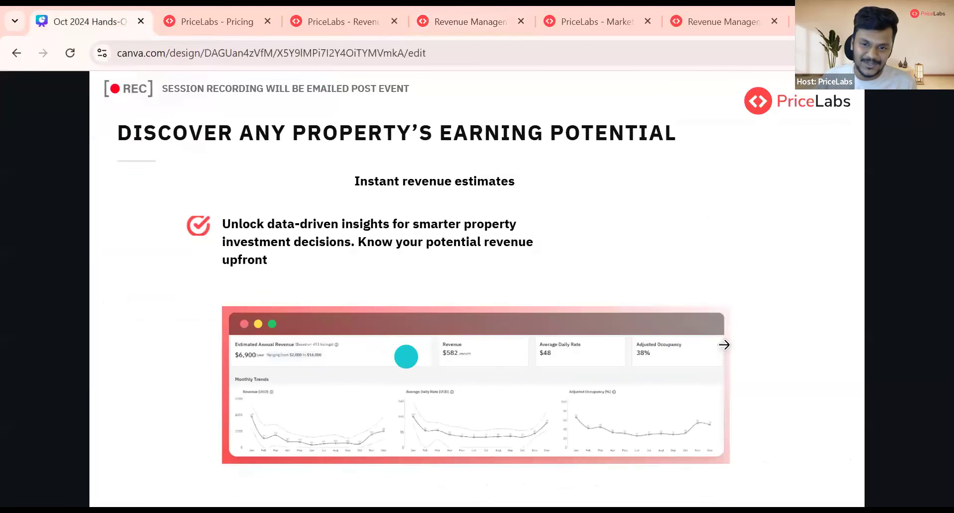
pyautogui.click(842, 305)
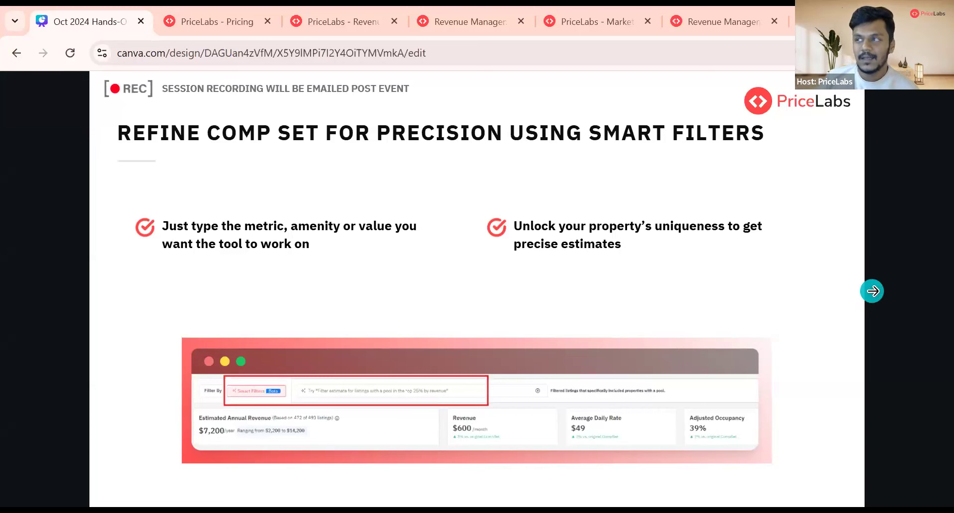
pyautogui.click(872, 291)
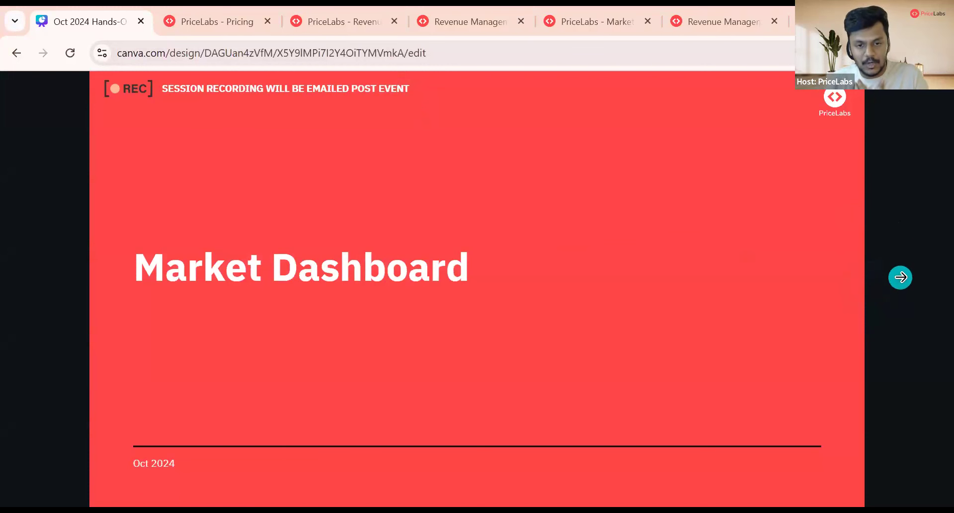
pyautogui.click(899, 291)
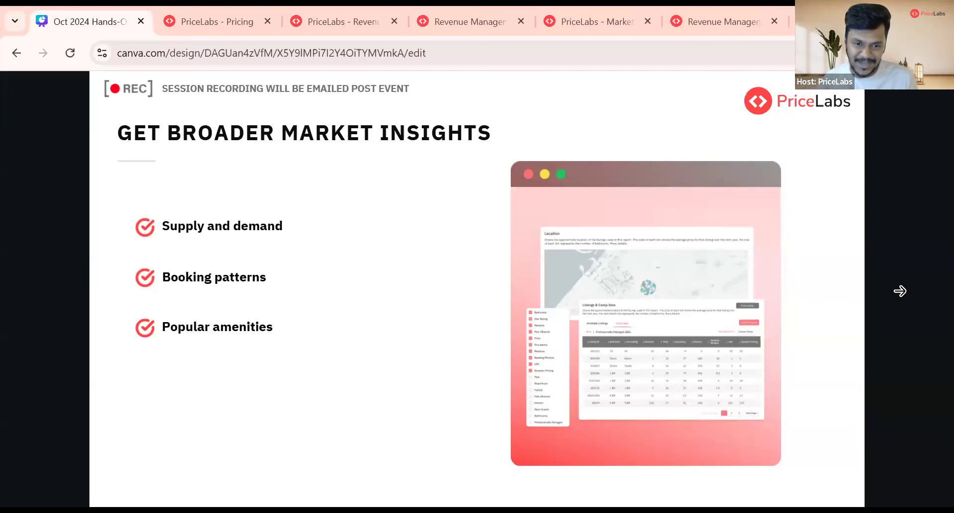
# Switch back to PriceLabs and reload the Market Dashboard list on the reports page.
pyautogui.click(596, 18)
pyautogui.click(226, 15)
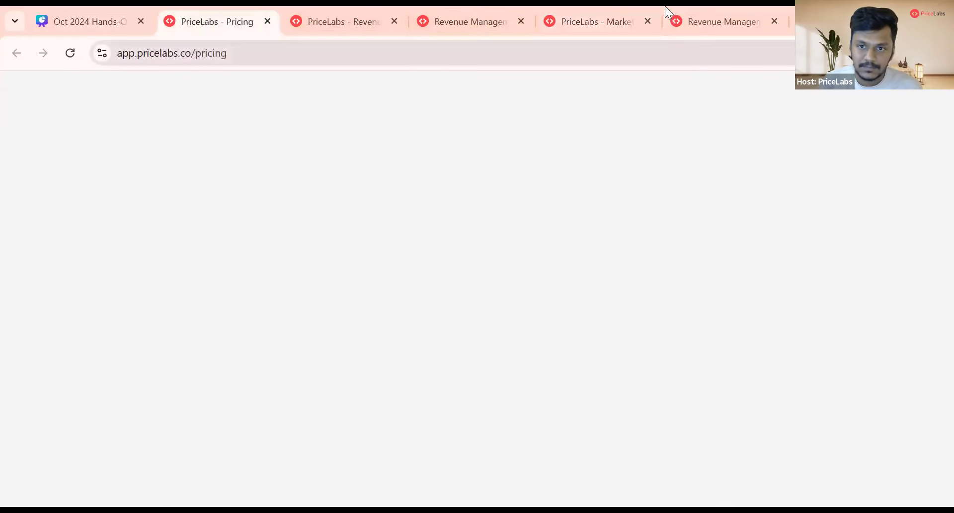
pyautogui.click(620, 7)
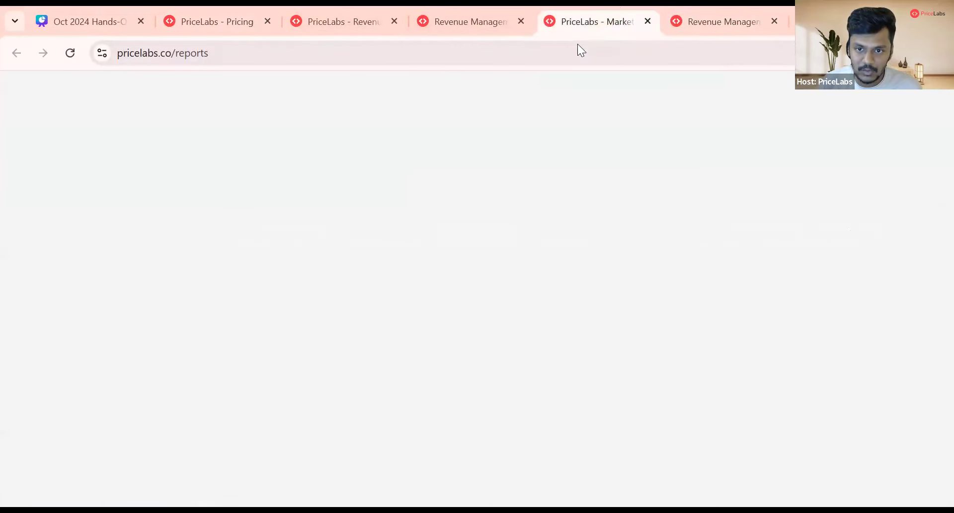
pyautogui.click(240, 19)
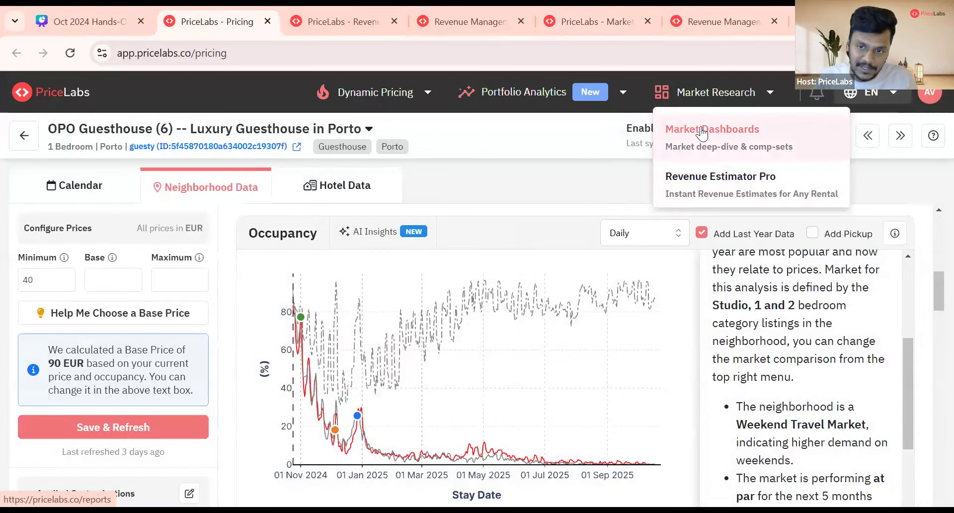
pyautogui.click(580, 6)
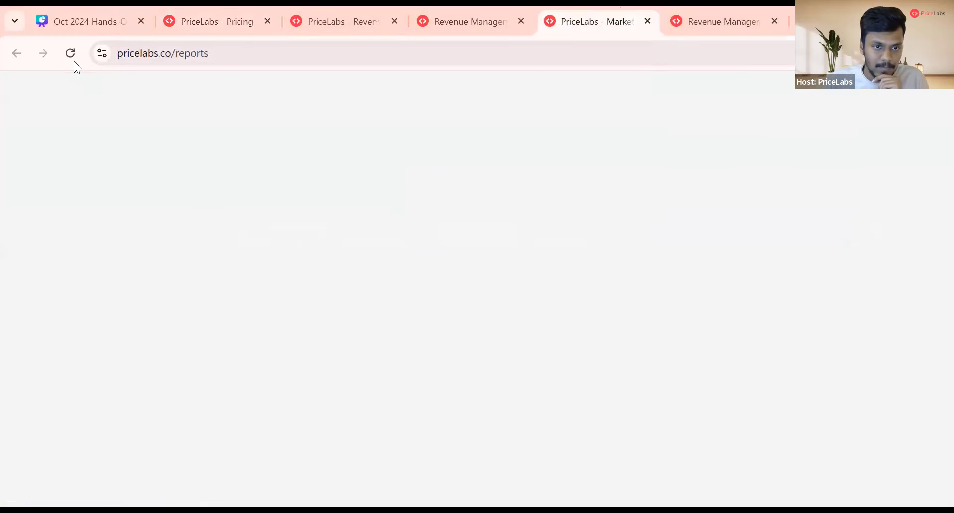
pyautogui.press('F5')
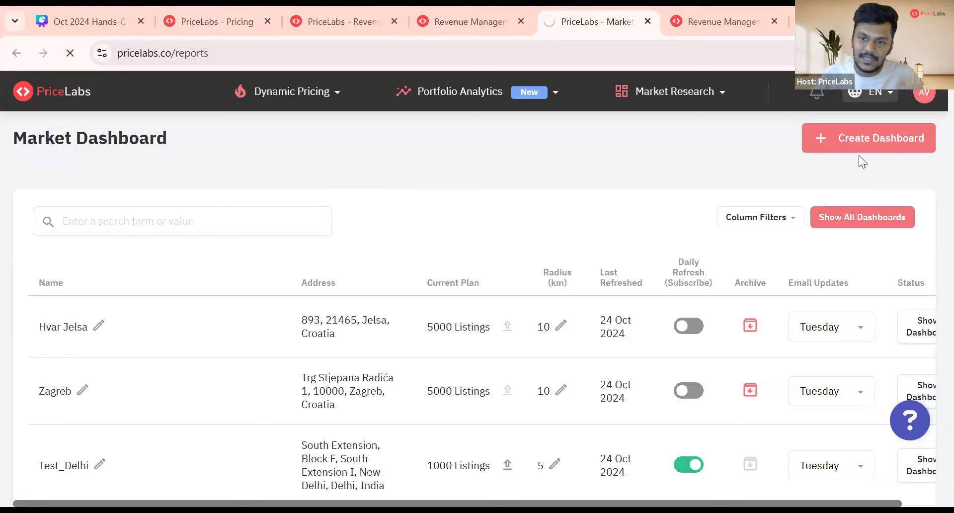
# Reload the already open Viking Rd LV market dashboard, closing the dashboard list page and waiting for the report to respond.
pyautogui.click(714, 21)
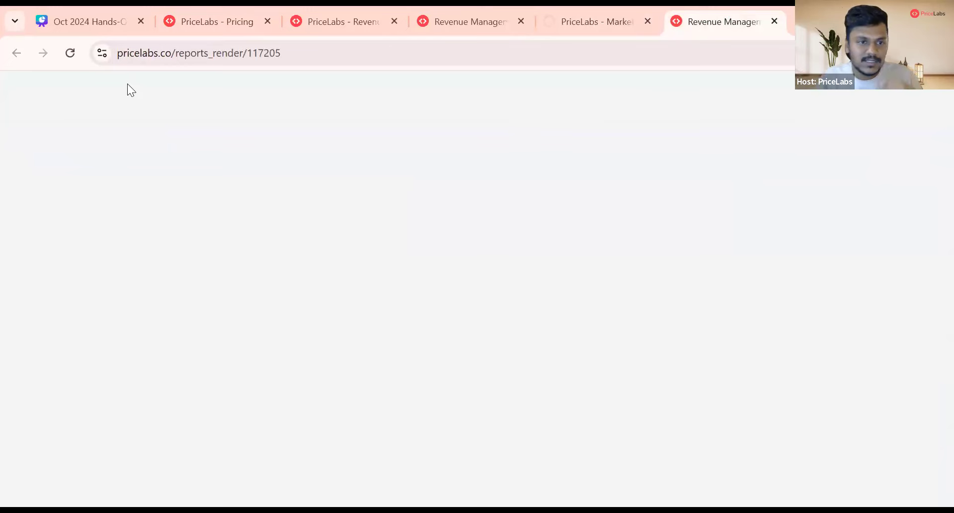
pyautogui.click(76, 55)
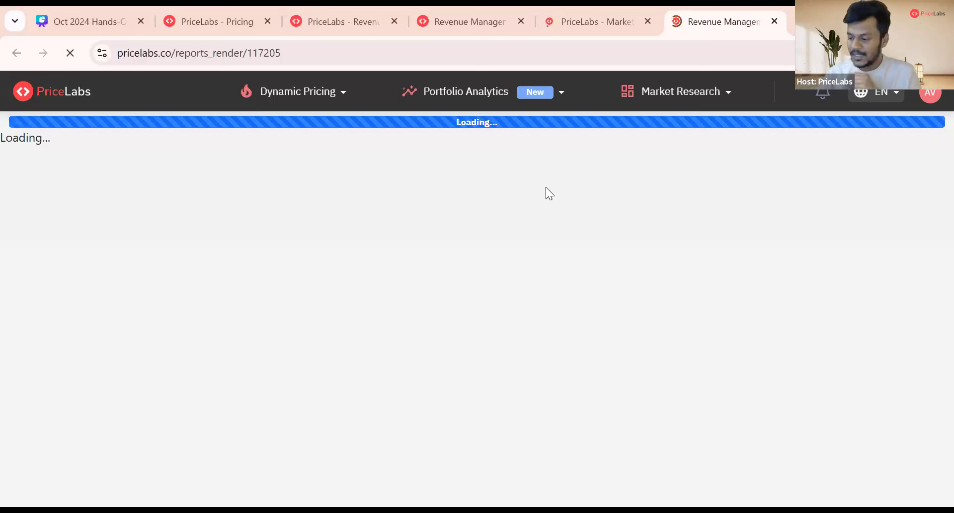
pyautogui.click(648, 20)
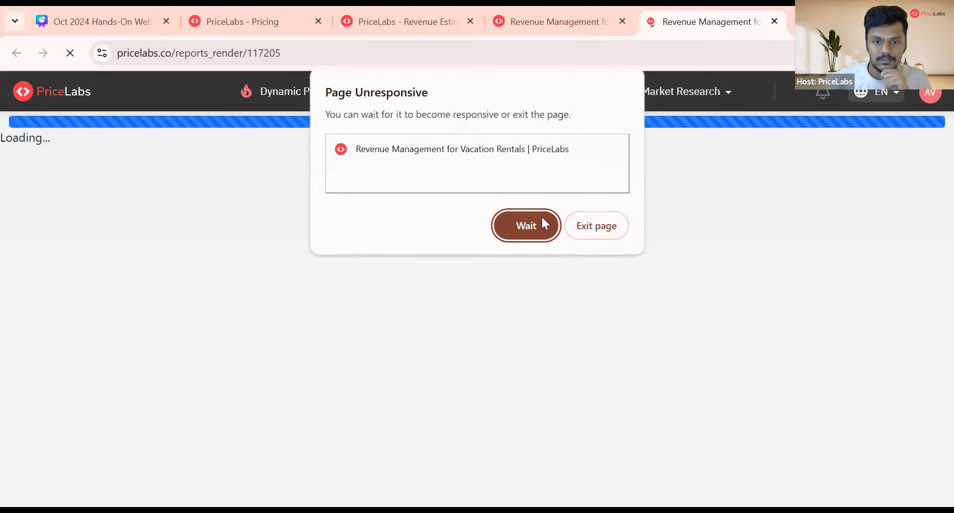
pyautogui.click(541, 219)
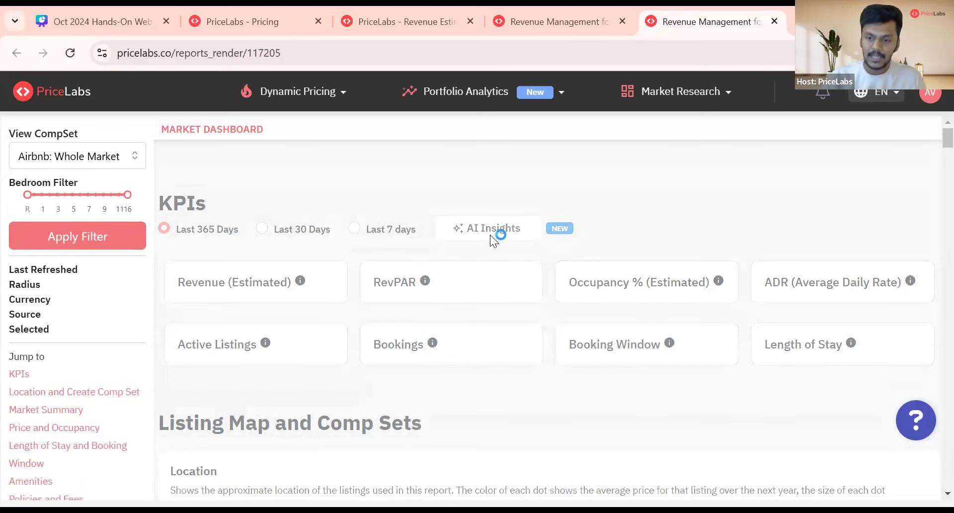
# Review the Viking Rd LV dashboard's KPIs, listing map and comp sets, listings table, and Market History revenue and RevPAR charts.
pyautogui.scroll(-8, 650, 340)
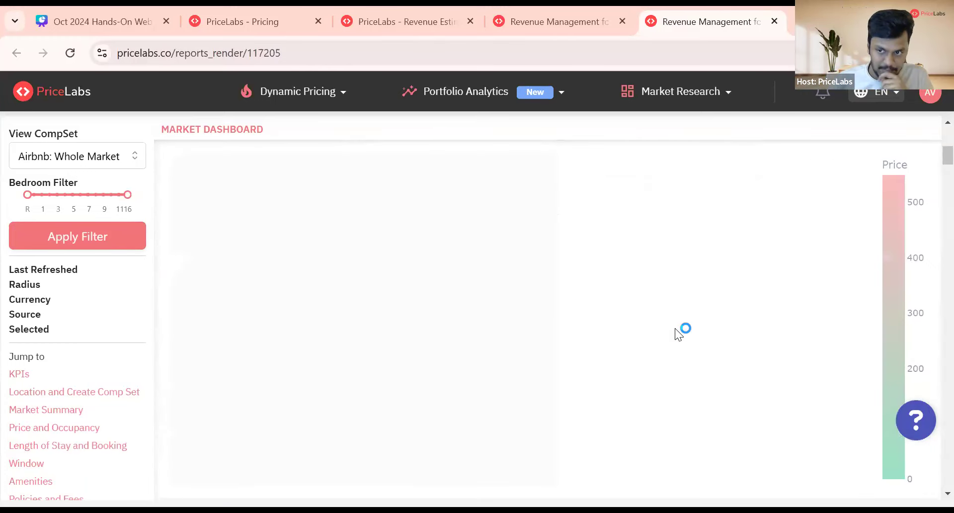
pyautogui.scroll(8, 931, 204)
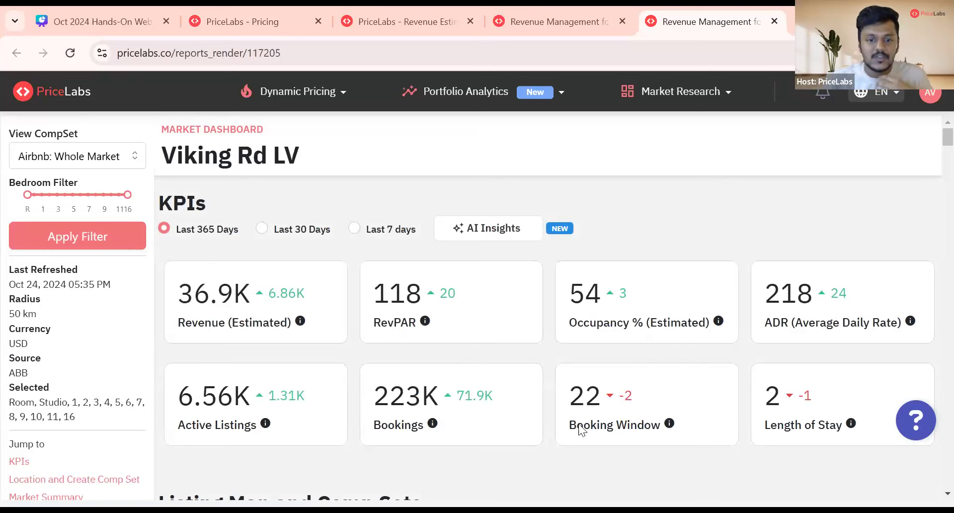
pyautogui.scroll(-2, 660, 343)
pyautogui.scroll(-10, 929, 337)
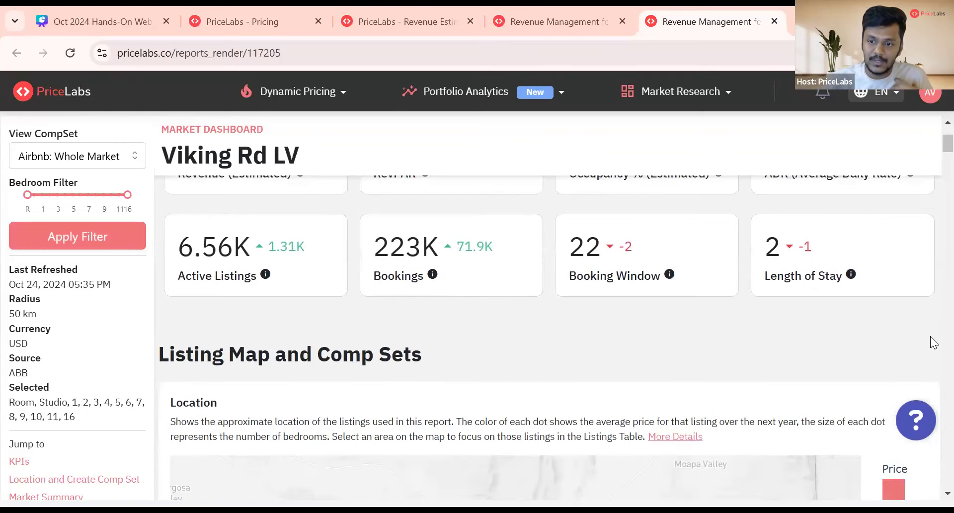
pyautogui.scroll(4, 931, 346)
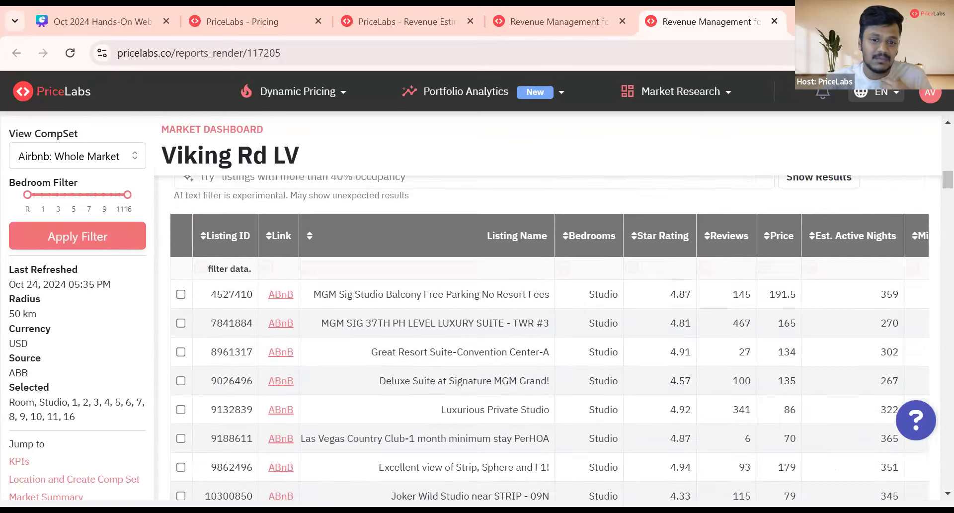
pyautogui.scroll(-12, 930, 347)
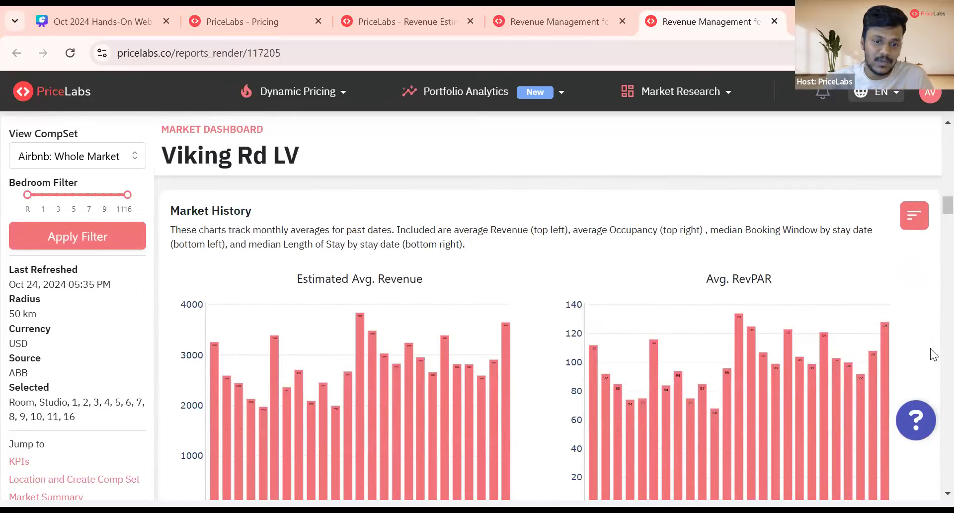
pyautogui.scroll(-2, 930, 347)
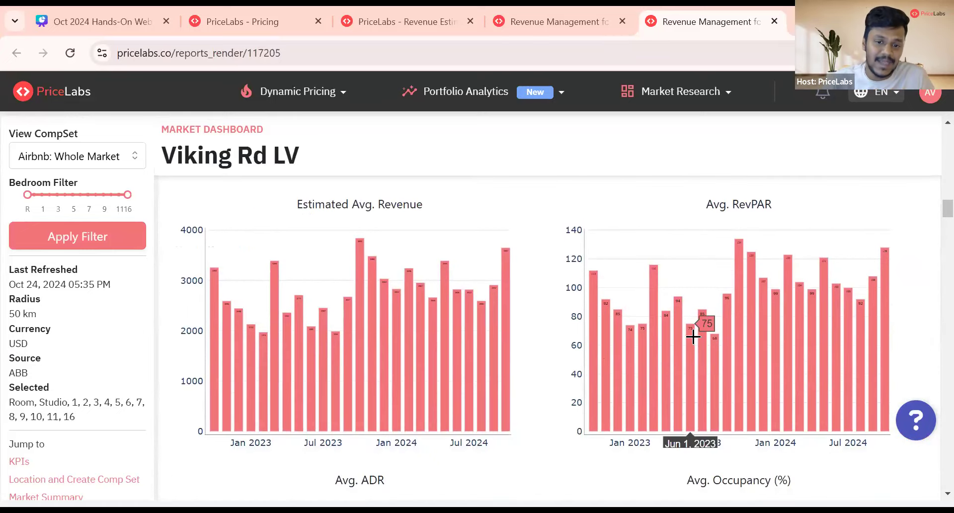
# Review the Market History charts for ADR, occupancy, booking window and LOS, the bedroom-wise table, and the Supply and Demand charts.
pyautogui.moveTo(456, 316)
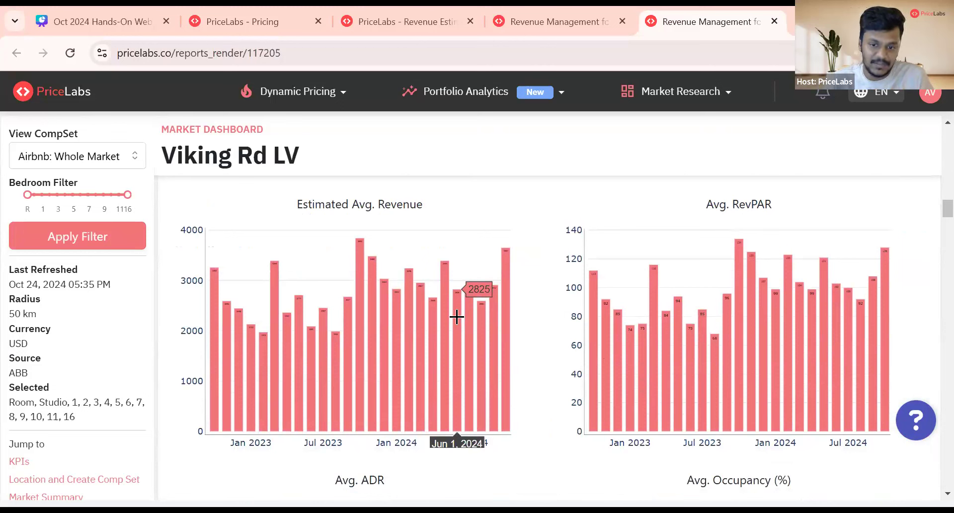
pyautogui.scroll(-7, 917, 315)
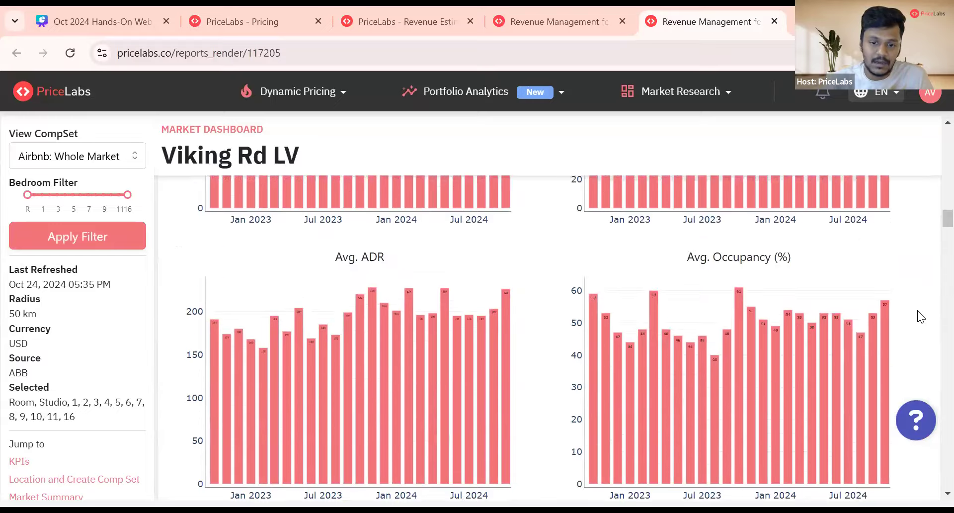
pyautogui.scroll(-5, 917, 309)
pyautogui.scroll(3, 917, 310)
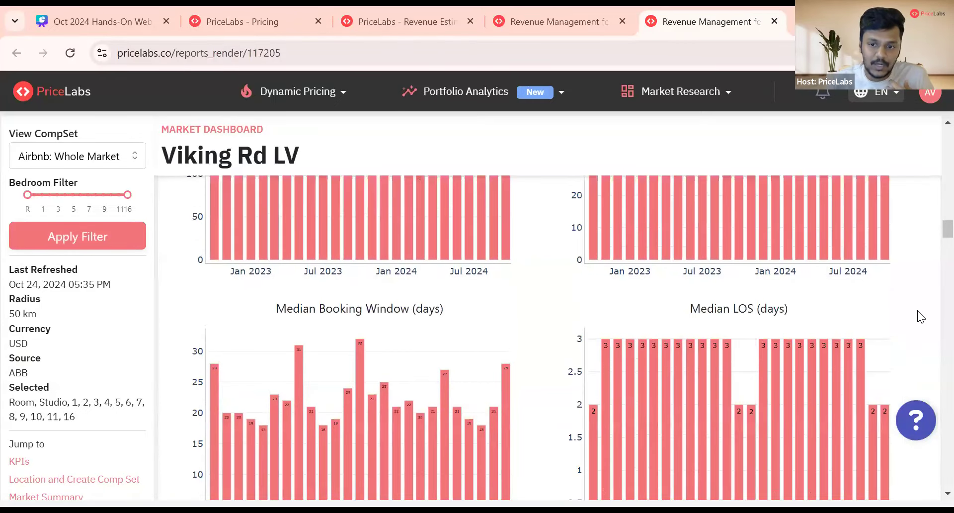
pyautogui.scroll(-10, 917, 310)
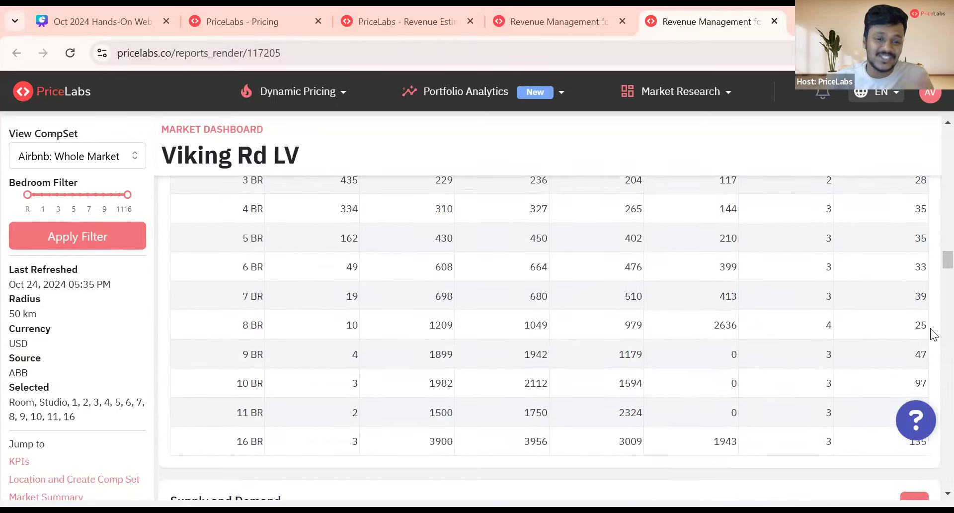
pyautogui.scroll(-4, 929, 328)
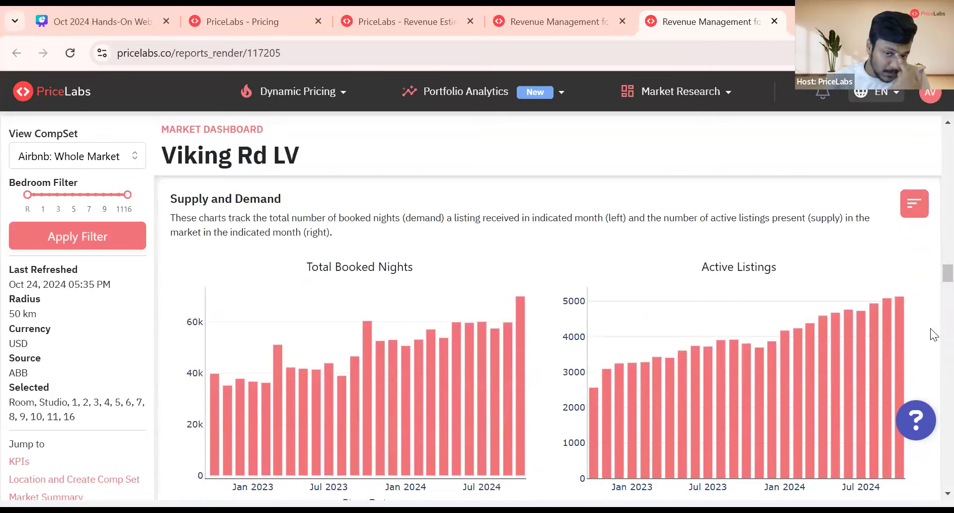
pyautogui.scroll(-3, 930, 328)
pyautogui.scroll(3, 930, 328)
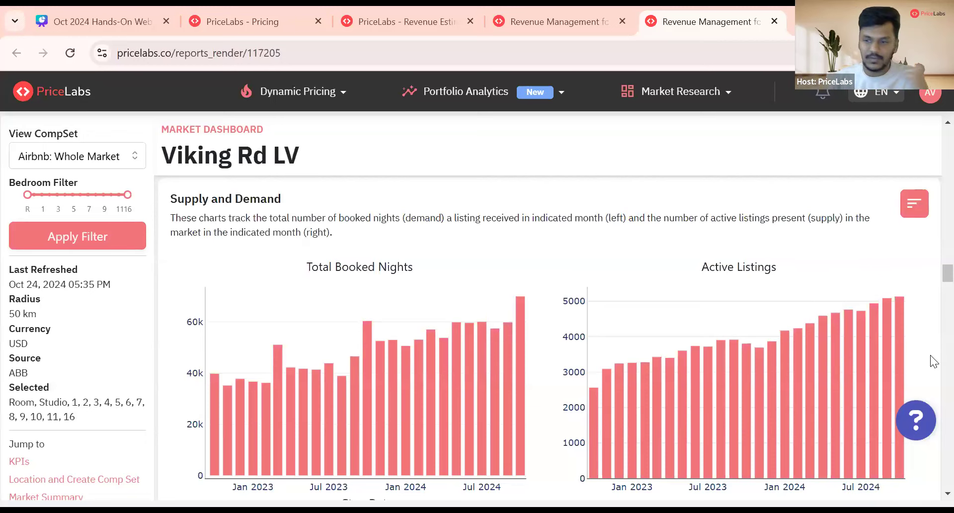
# Examine the future occupancy and price charts, day-of-week factors, stay-length breakdown by stay date, booking window comparison and Common Amenities.
pyautogui.scroll(-10, 929, 354)
pyautogui.scroll(-2, 930, 395)
pyautogui.scroll(2, 929, 398)
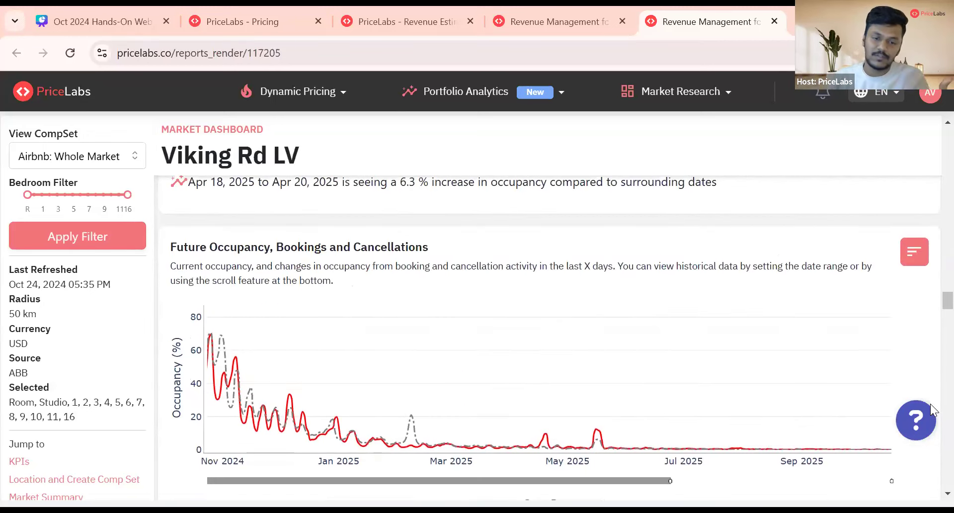
pyautogui.scroll(-5, 931, 410)
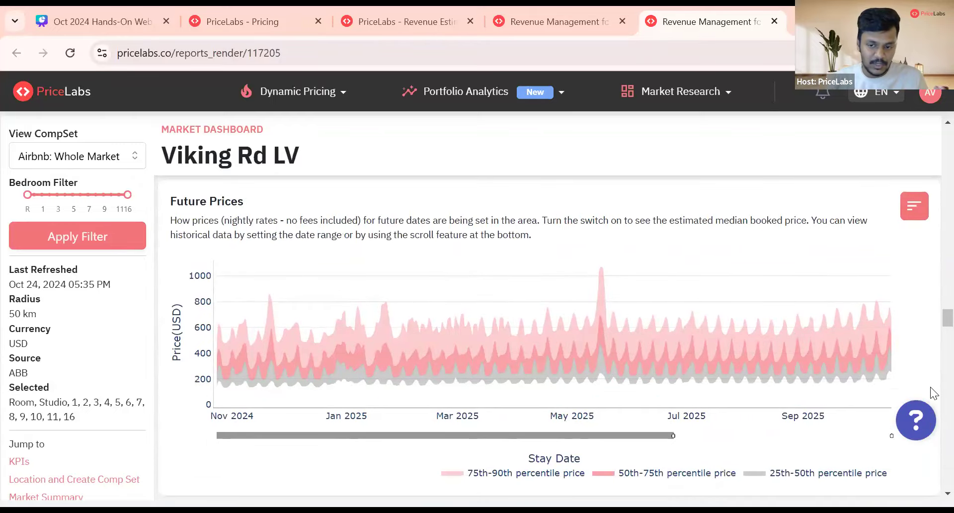
pyautogui.scroll(-4, 929, 372)
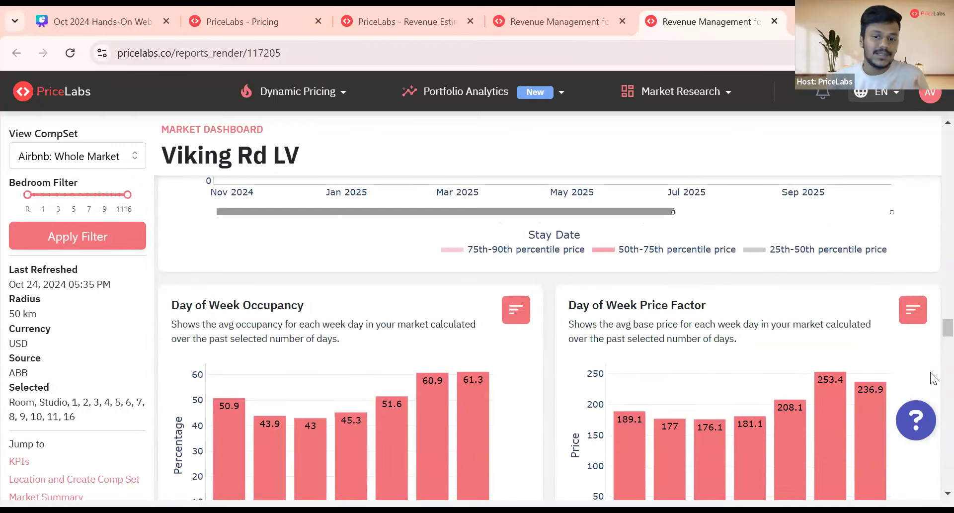
pyautogui.scroll(-3, 930, 382)
pyautogui.scroll(-5, 930, 382)
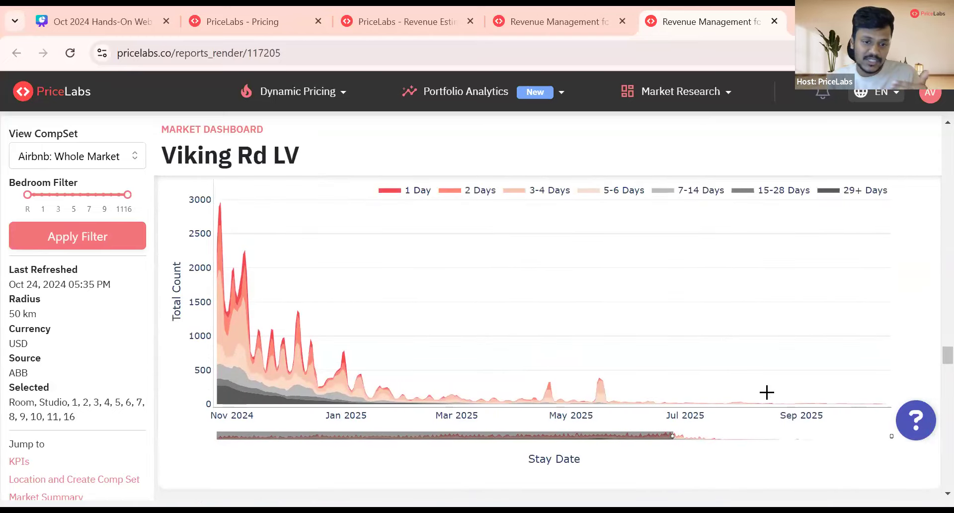
pyautogui.moveTo(319, 353)
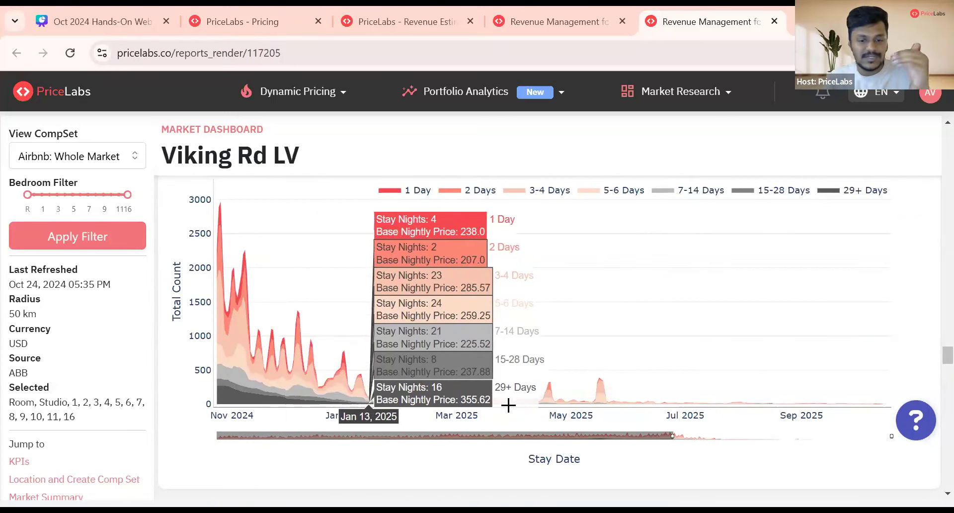
pyautogui.scroll(-14, 917, 450)
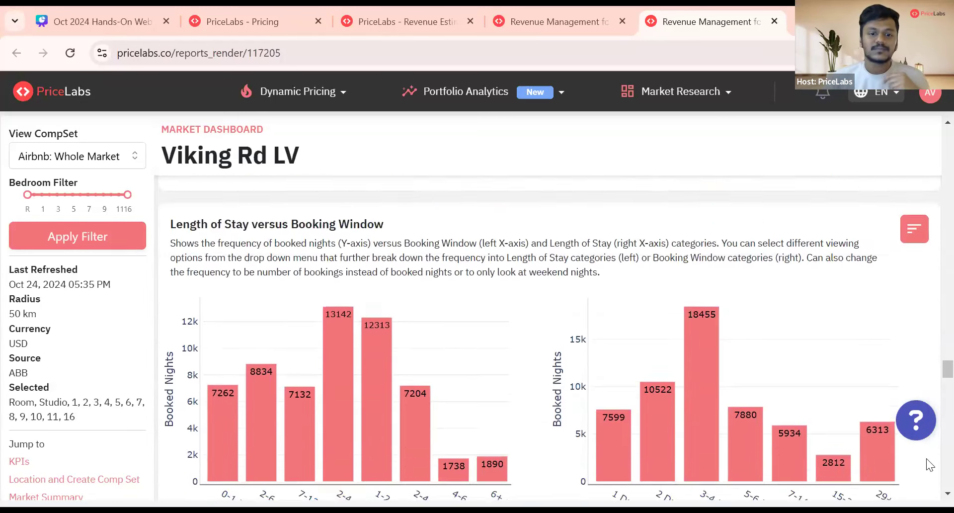
pyautogui.scroll(-4, 926, 458)
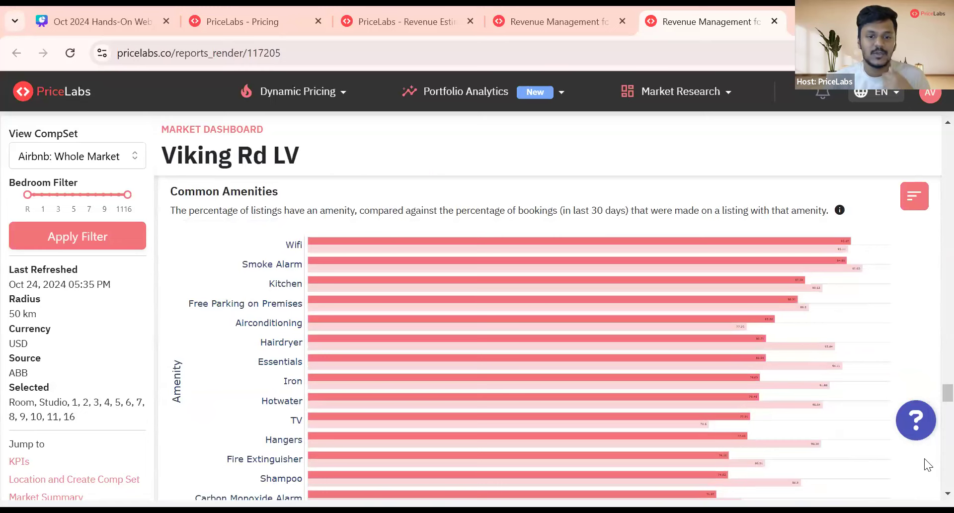
pyautogui.scroll(2, 924, 458)
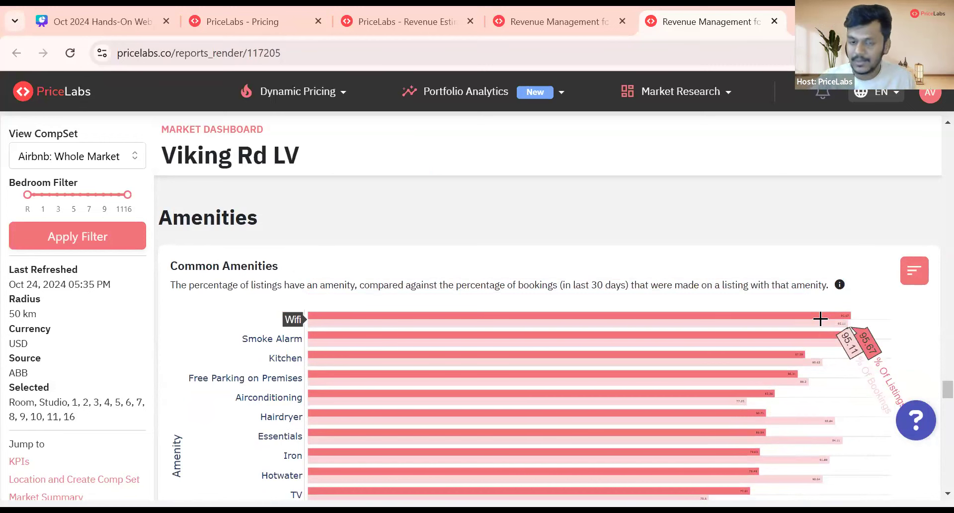
# Return to the dashboard's KPIs and open the AI Insights for the last 365 days.
pyautogui.scroll(5, 933, 279)
pyautogui.scroll(20, 932, 279)
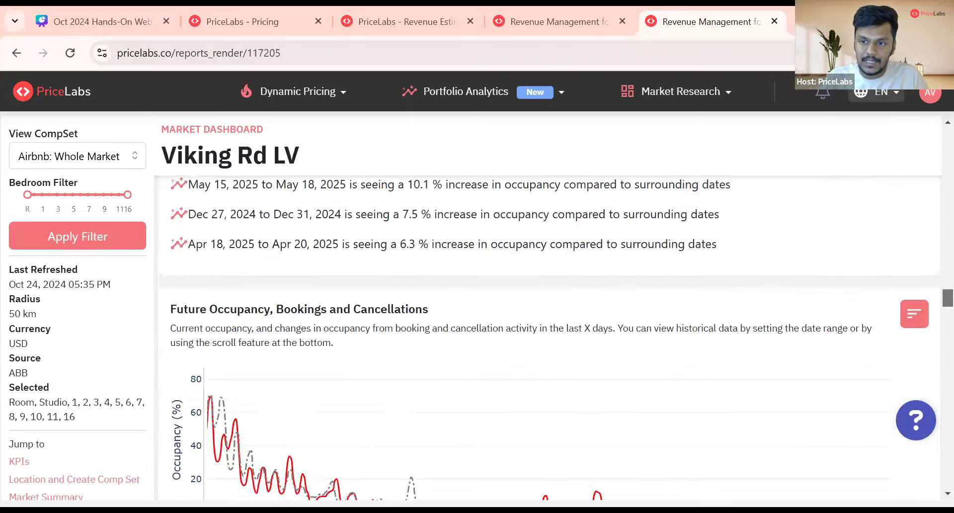
pyautogui.scroll(5, 844, 179)
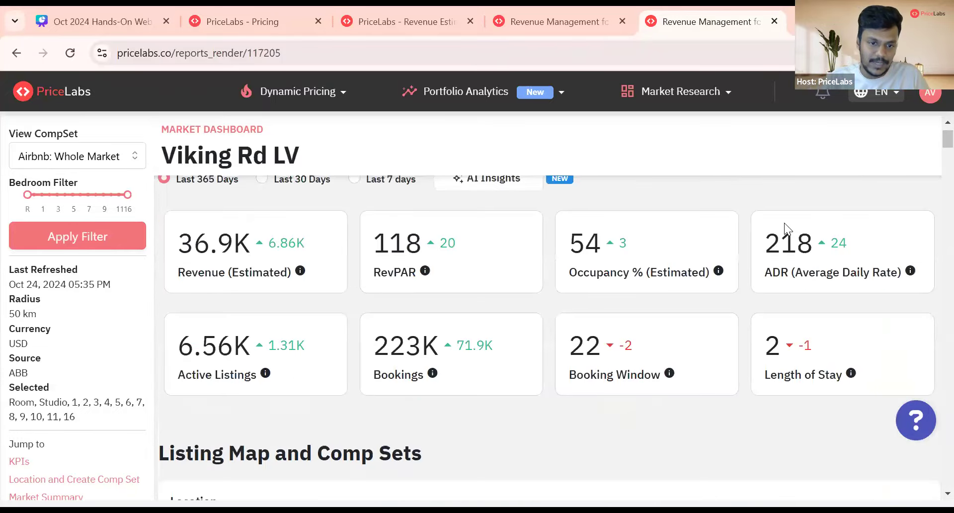
pyautogui.scroll(1, 745, 219)
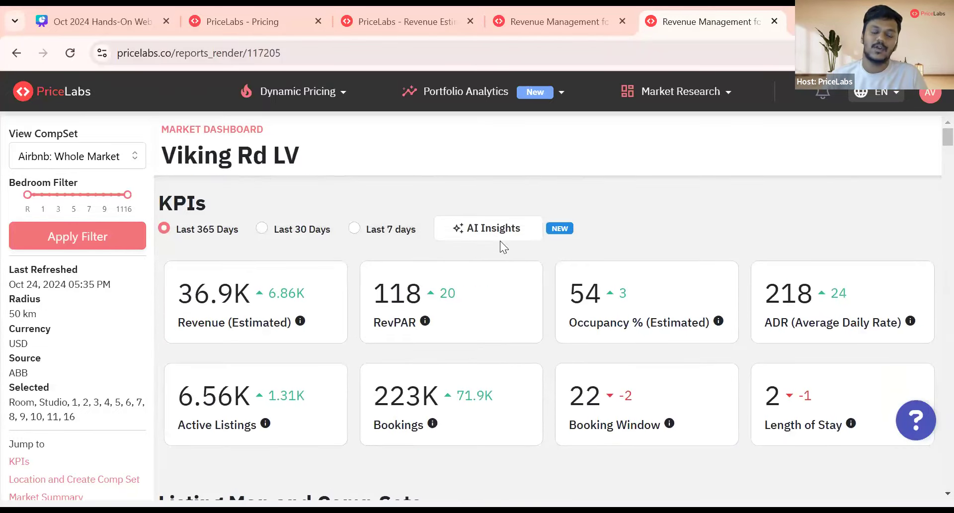
pyautogui.click(485, 227)
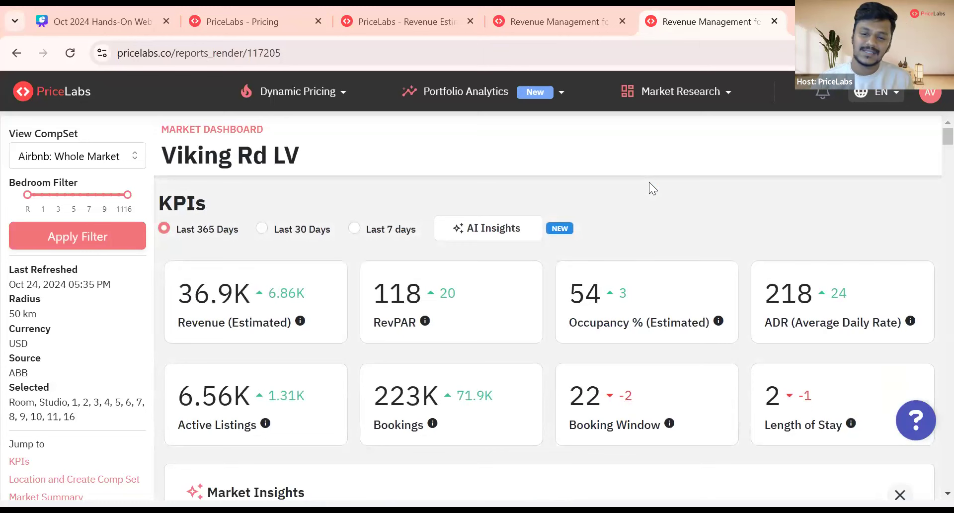
# Read the Market Insights, highlighting the ADR increase, the active listings comparison and the percentage growth in bookings.
pyautogui.scroll(-5, 649, 198)
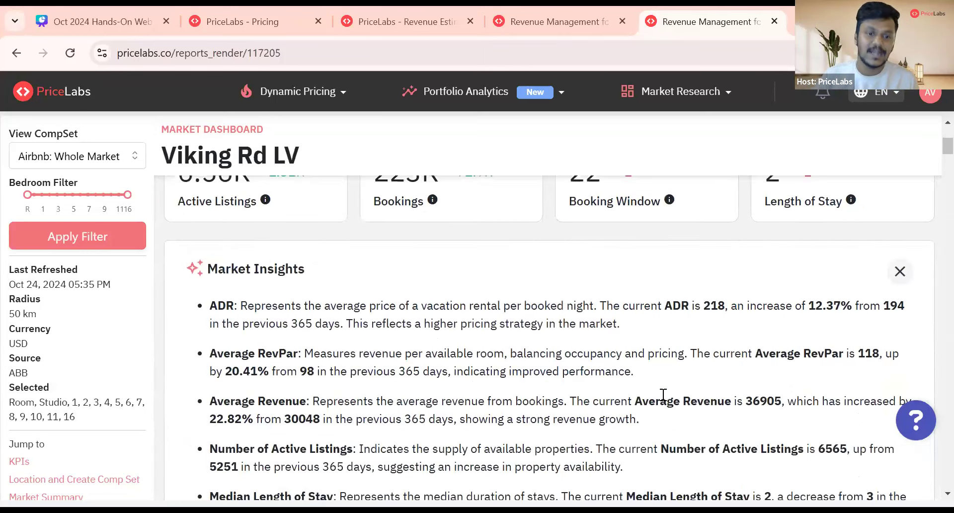
pyautogui.scroll(-2, 663, 394)
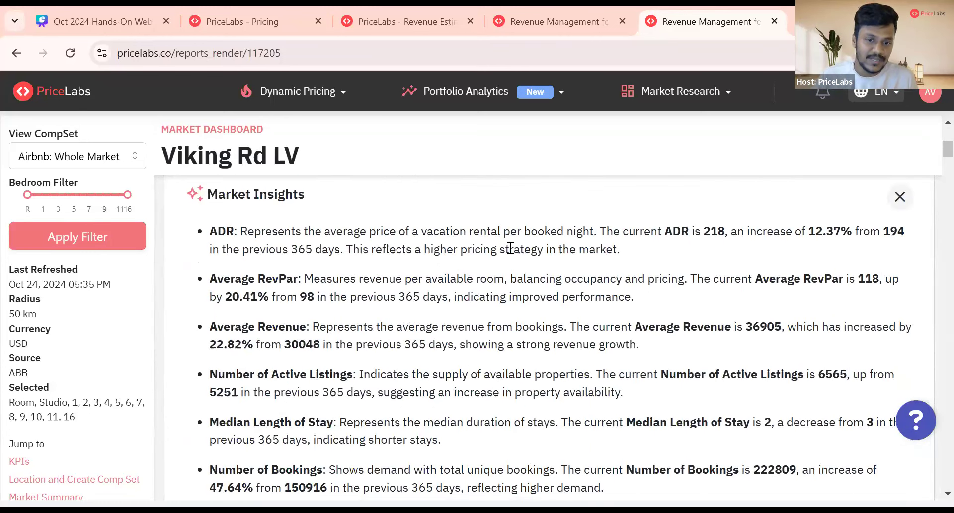
pyautogui.moveTo(607, 230); pyautogui.dragTo(842, 232)
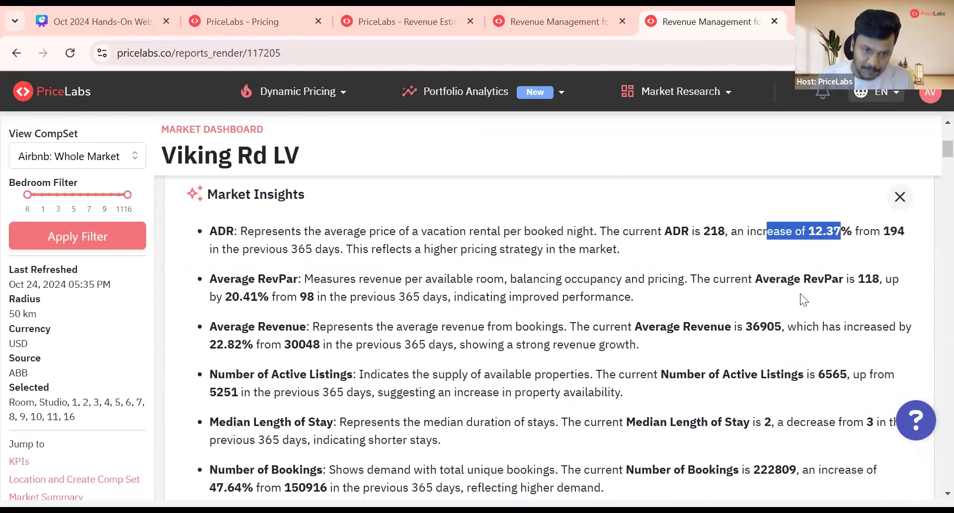
pyautogui.scroll(-2, 458, 338)
pyautogui.moveTo(751, 299); pyautogui.dragTo(850, 300)
pyautogui.moveTo(216, 317); pyautogui.dragTo(238, 317)
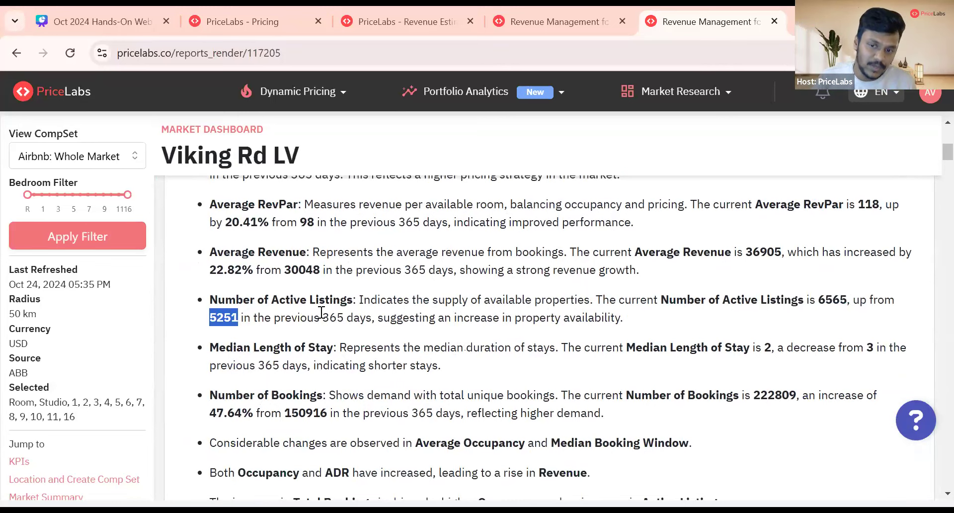
pyautogui.scroll(-2, 352, 329)
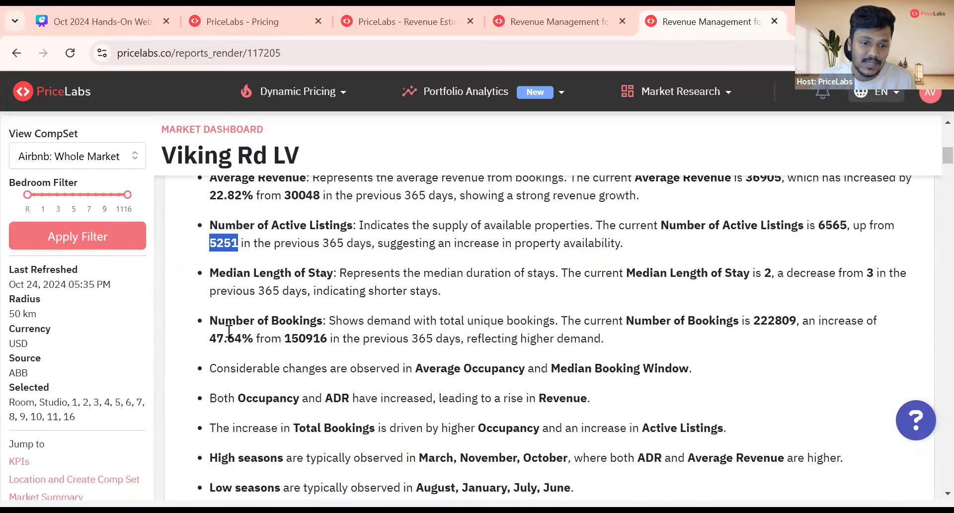
pyautogui.moveTo(207, 338); pyautogui.dragTo(253, 340)
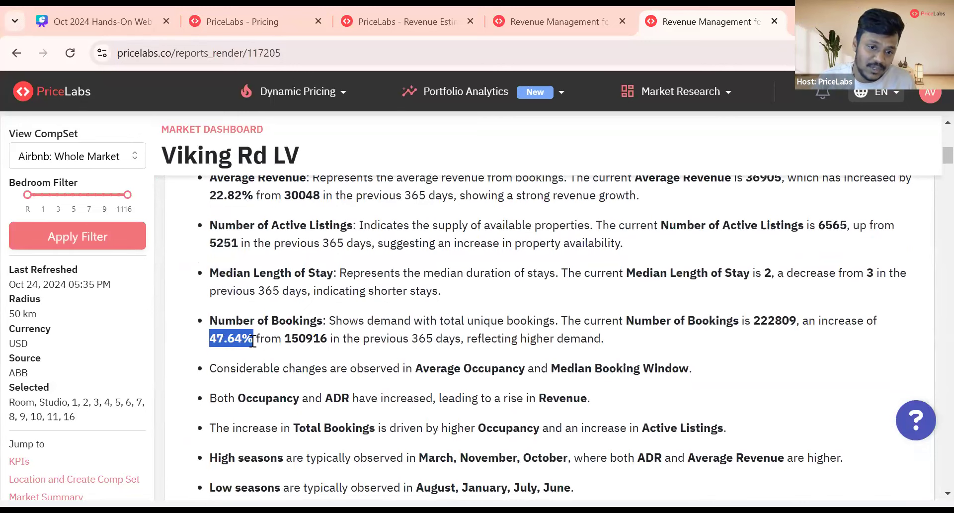
# Highlight the Market Insights statements on the rise in revenue and on the low-season months.
pyautogui.scroll(-2, 330, 350)
pyautogui.click(301, 324)
pyautogui.moveTo(224, 324); pyautogui.dragTo(621, 322)
pyautogui.click(447, 322)
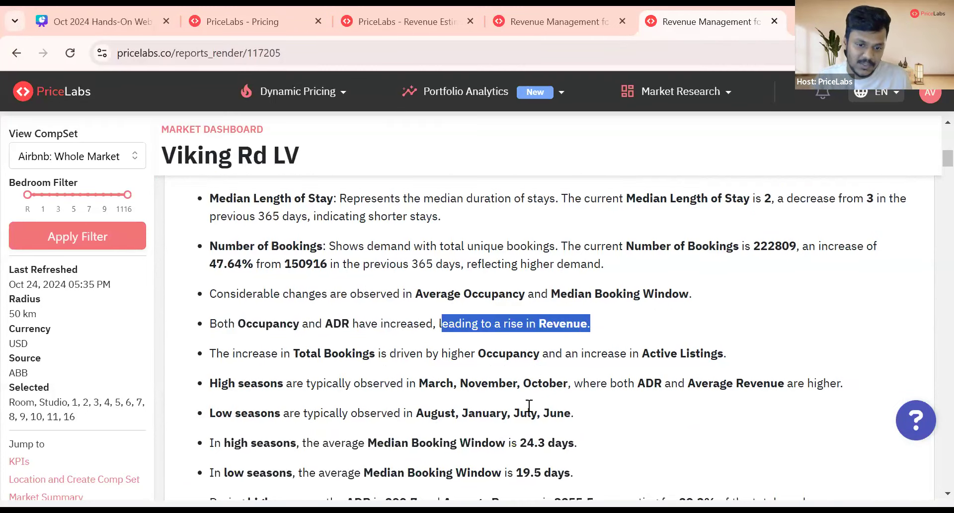
pyautogui.scroll(-2, 529, 404)
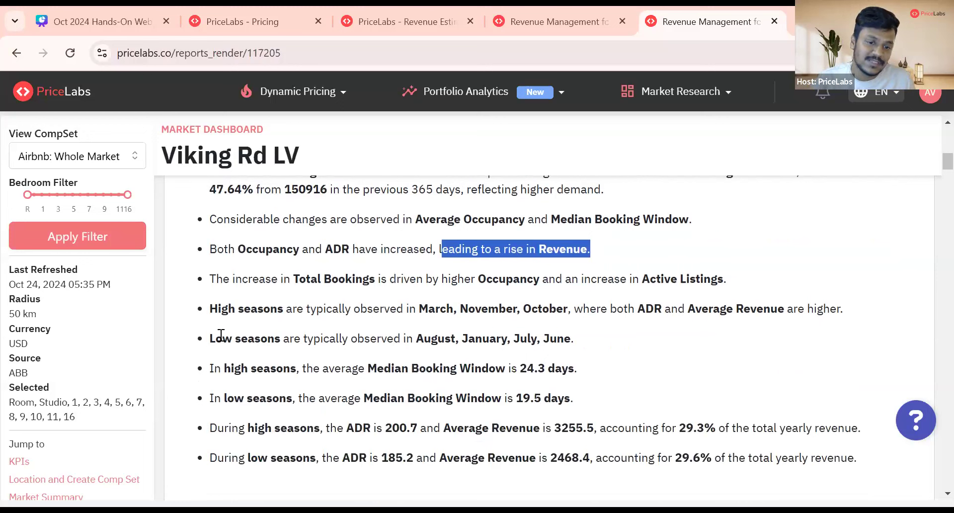
pyautogui.moveTo(216, 338); pyautogui.dragTo(548, 341)
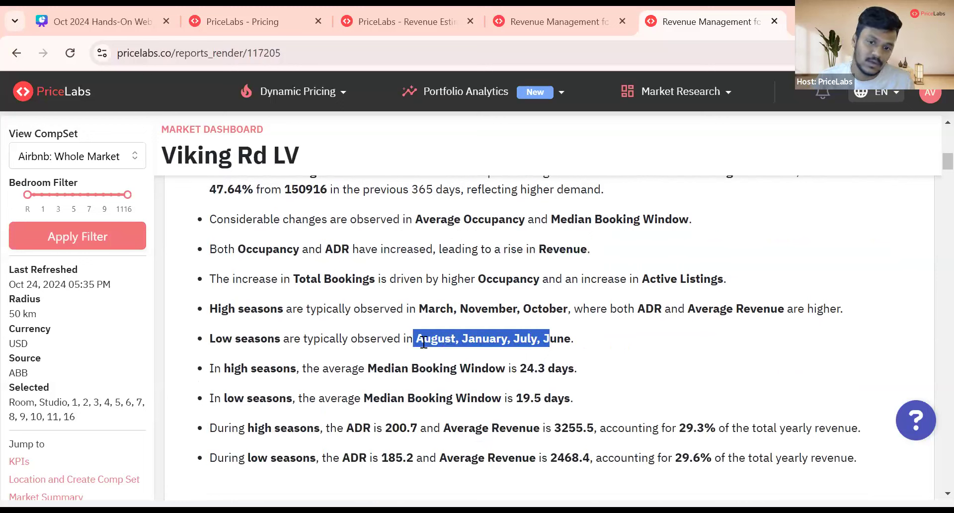
pyautogui.click(487, 342)
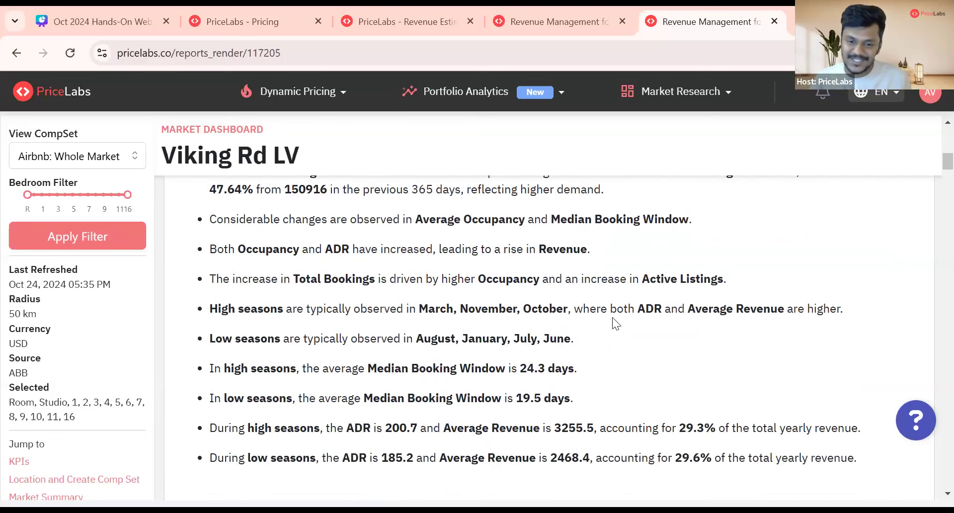
# Filter the Listings & Comp Sets table with the AI text filter "listings with pool".
pyautogui.scroll(-5, 613, 317)
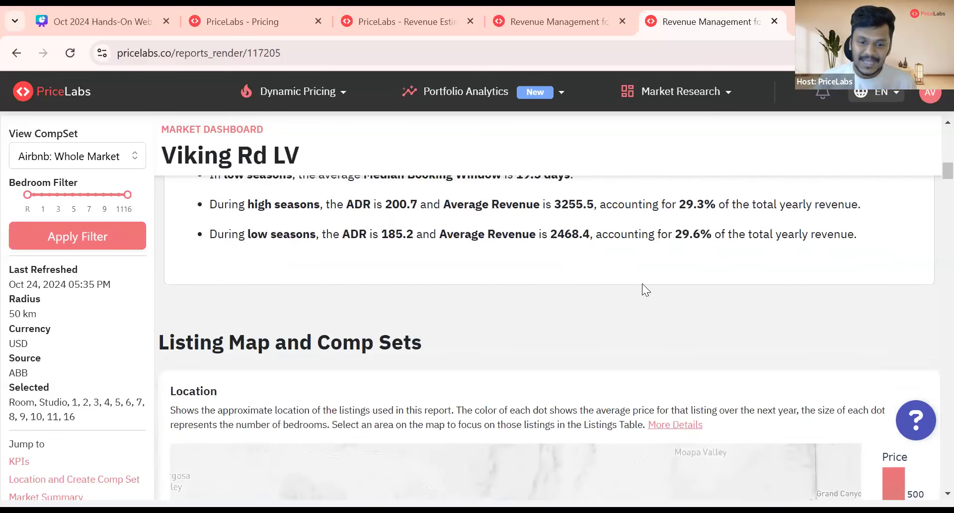
pyautogui.scroll(-5, 642, 289)
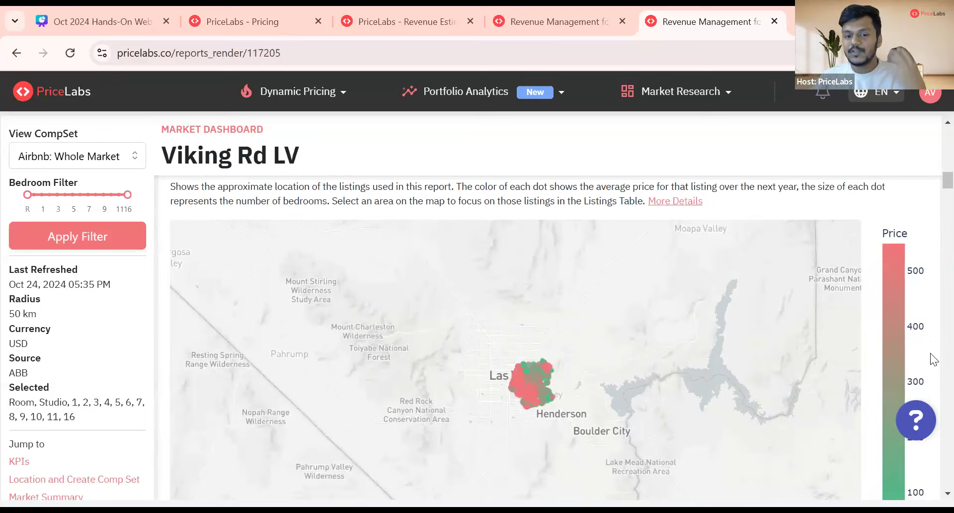
pyautogui.scroll(-3, 929, 353)
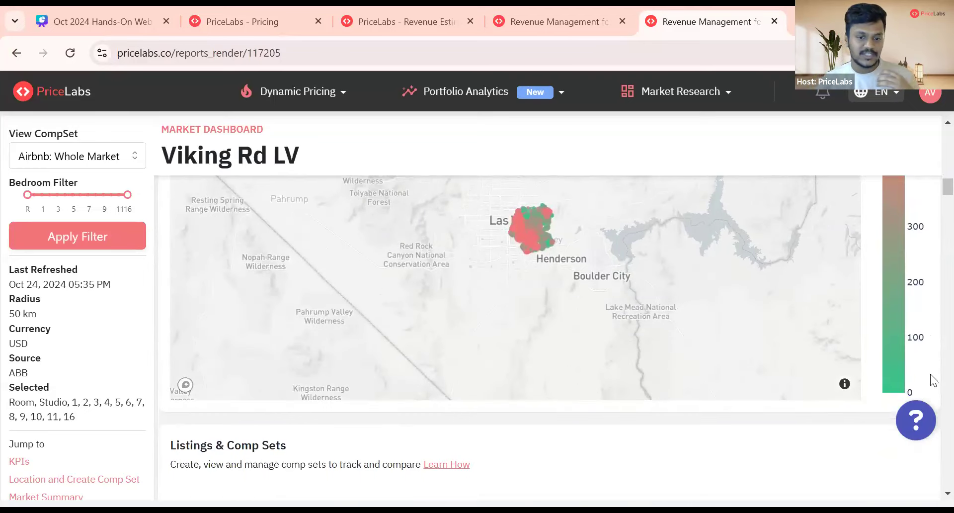
pyautogui.scroll(-3, 930, 378)
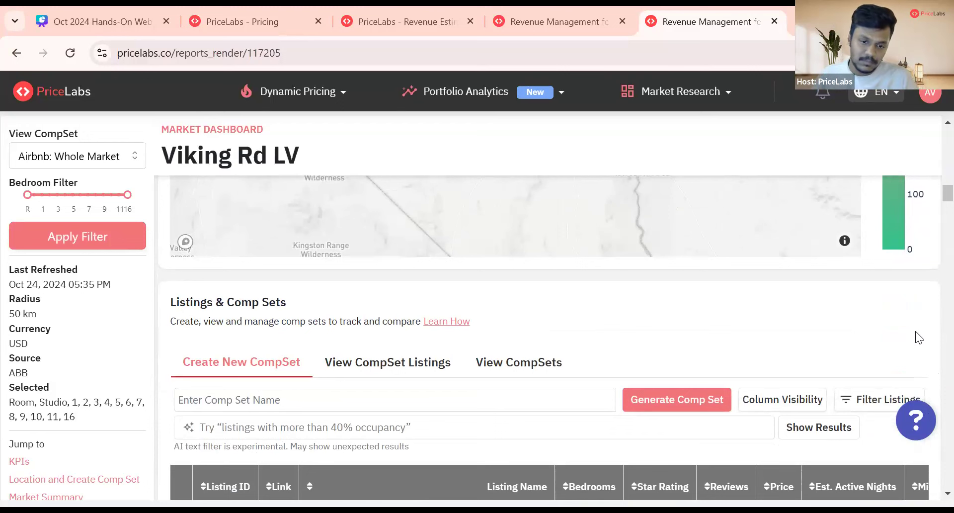
pyautogui.scroll(-1, 770, 362)
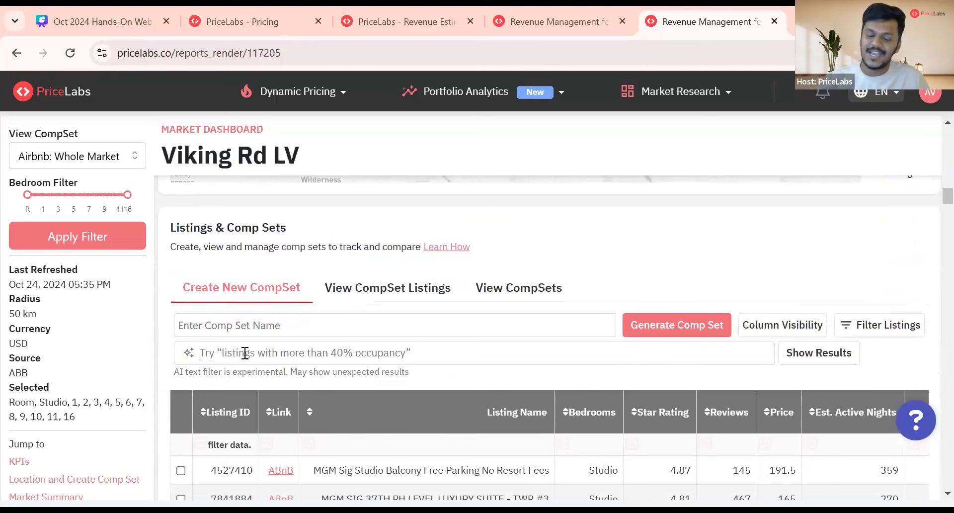
pyautogui.click(244, 352)
pyautogui.write('list')
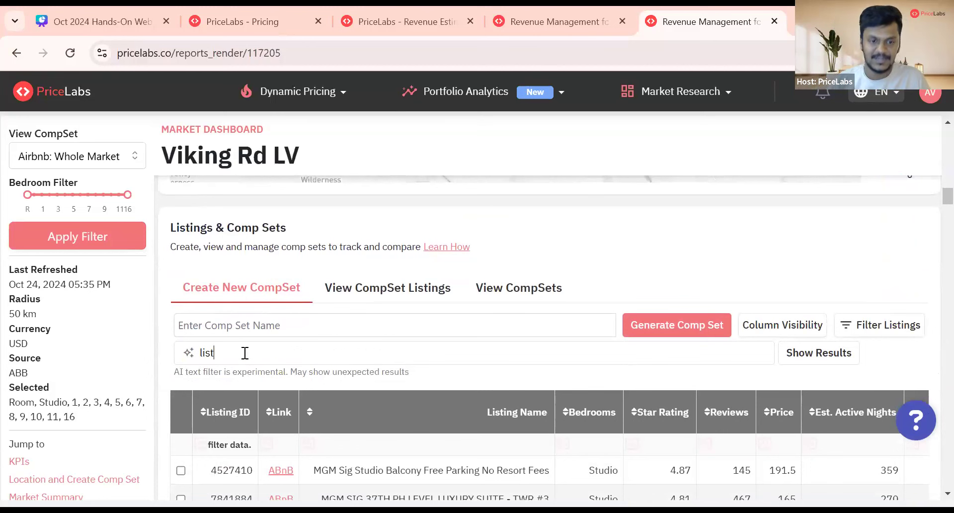
pyautogui.write('ings with pool')
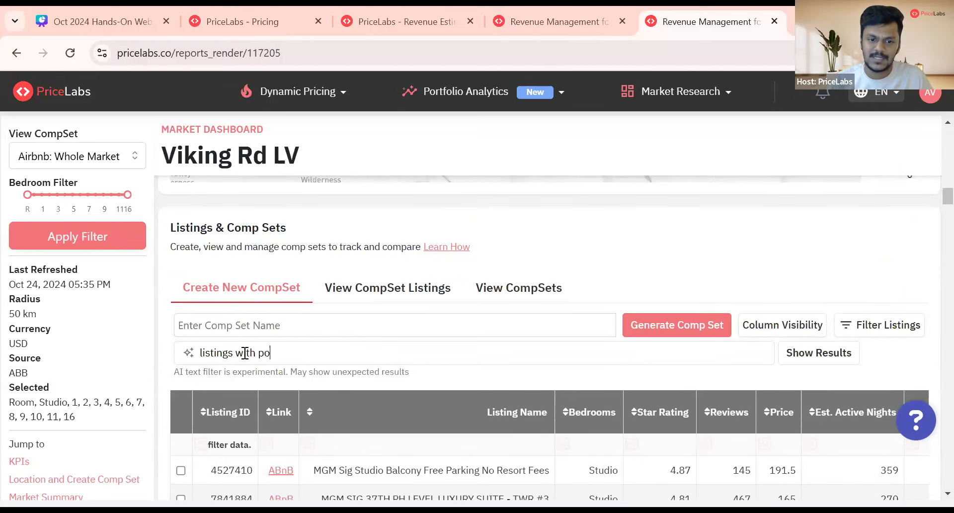
pyautogui.press('Return')
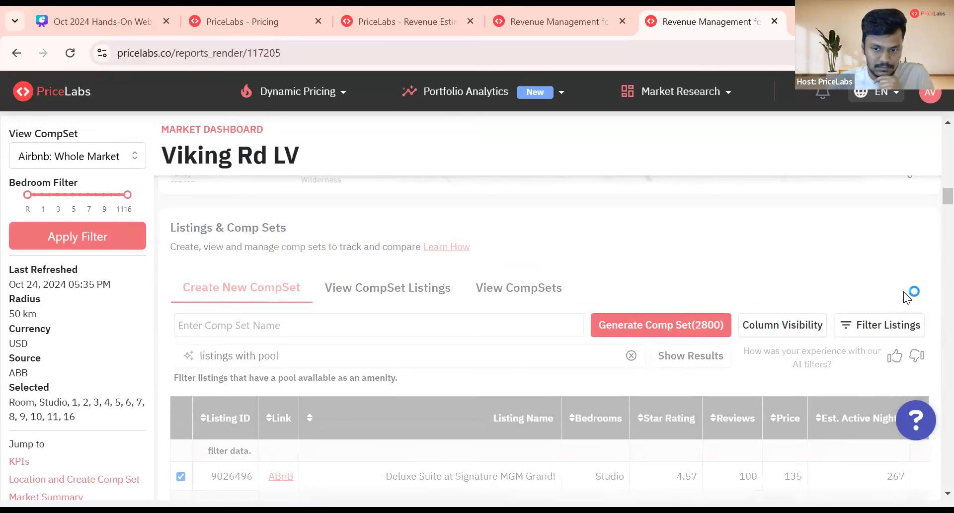
# Review the filtered listings table and highlight the AI filter's explanation of the pool amenity criterion.
pyautogui.scroll(-10, 868, 281)
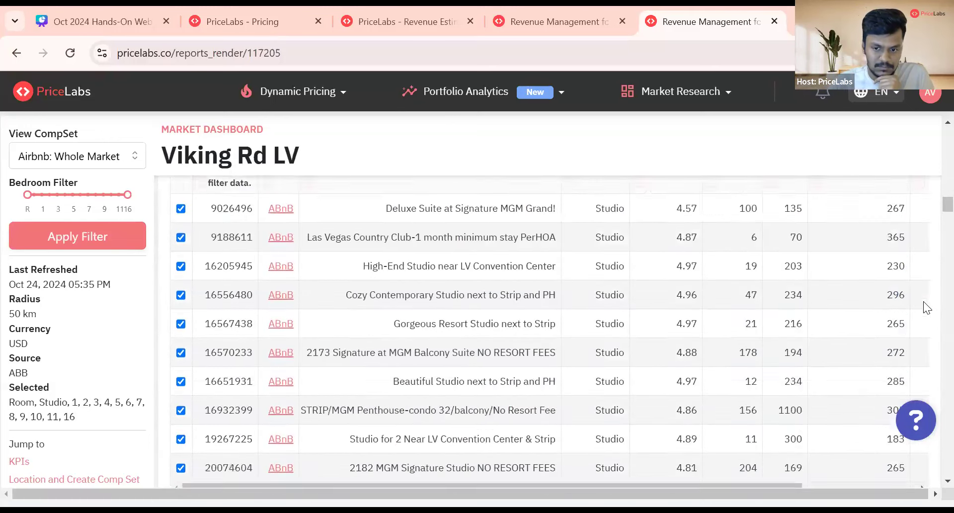
pyautogui.scroll(15, 924, 301)
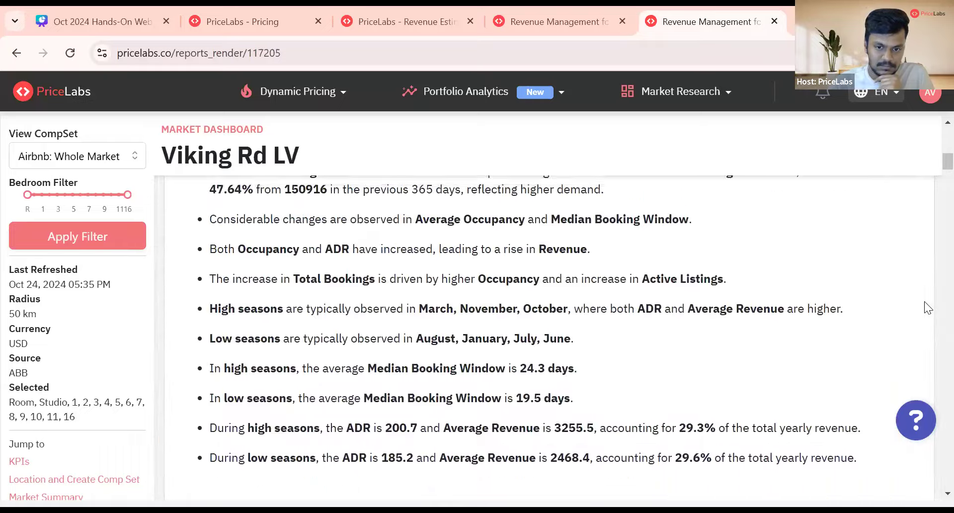
pyautogui.scroll(-10, 924, 301)
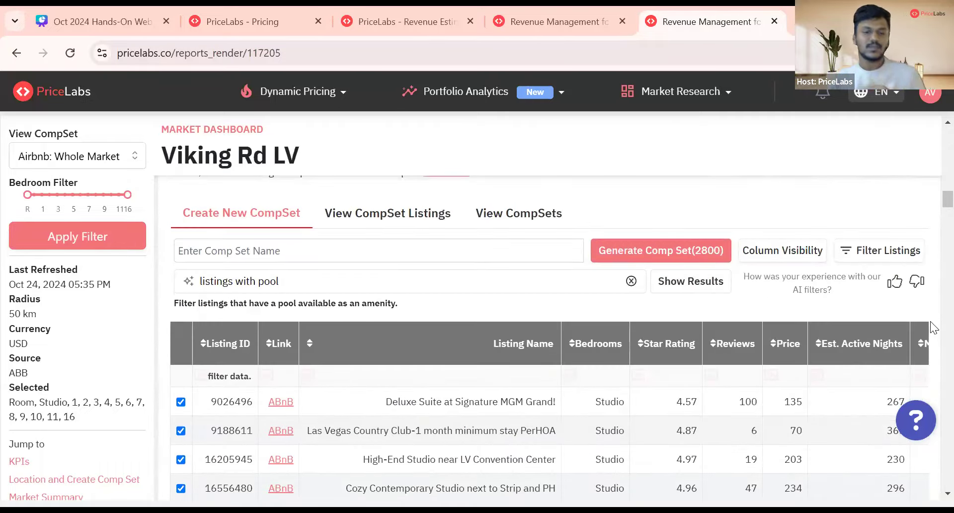
pyautogui.scroll(1, 905, 314)
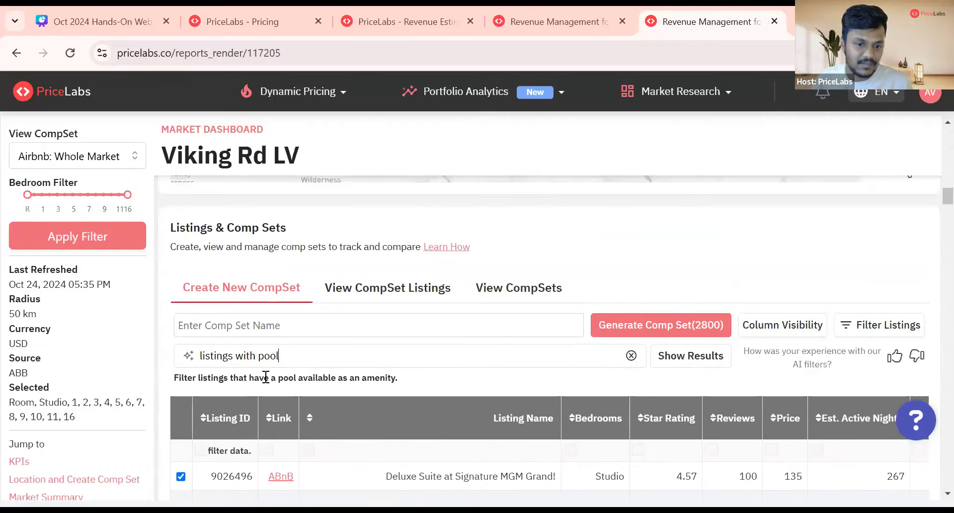
pyautogui.moveTo(175, 376); pyautogui.dragTo(350, 377)
pyautogui.click(358, 377)
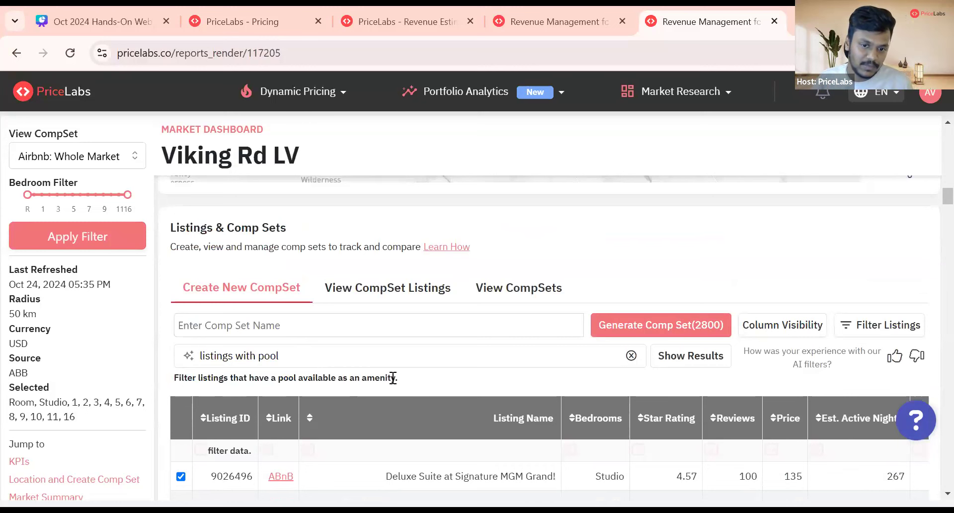
pyautogui.moveTo(277, 377); pyautogui.dragTo(398, 380)
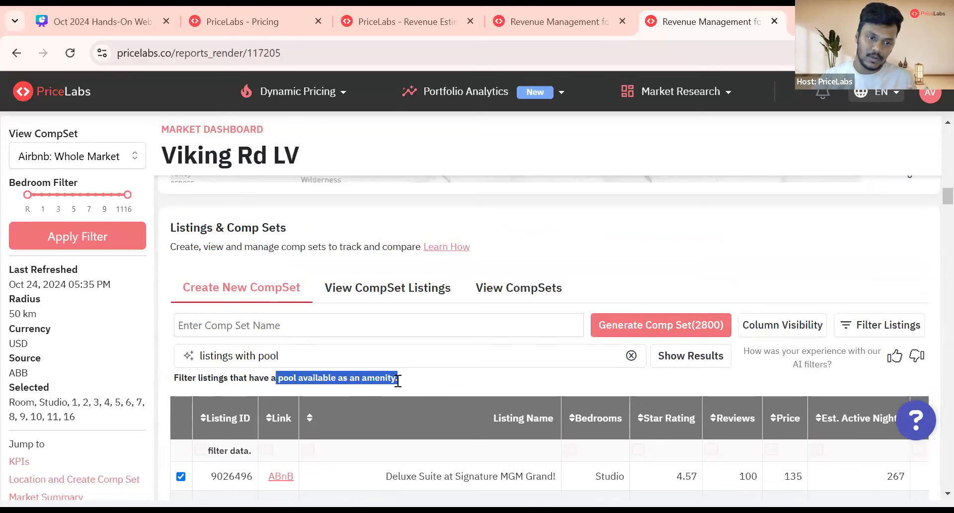
pyautogui.click(400, 383)
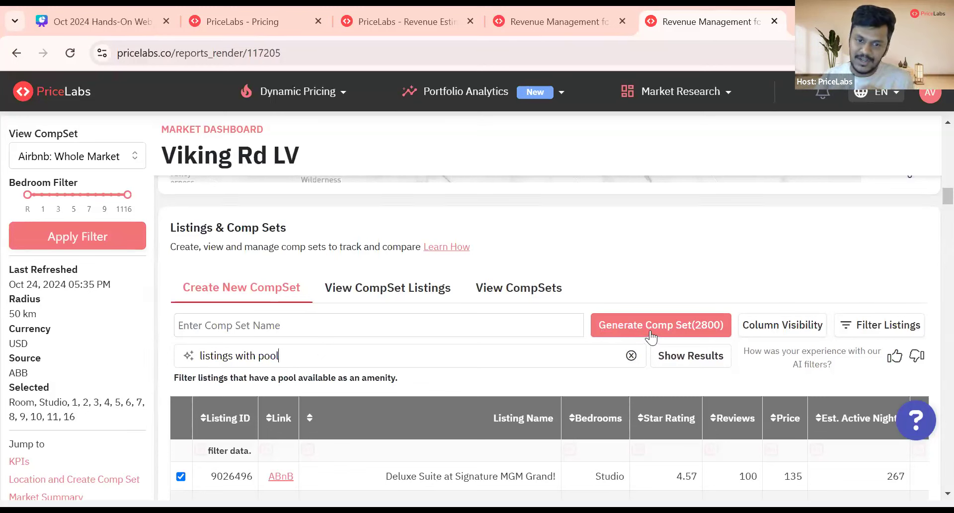
# Look through the available whole-market and custom comp sets under View CompSet, keeping the current selection.
pyautogui.click(97, 158)
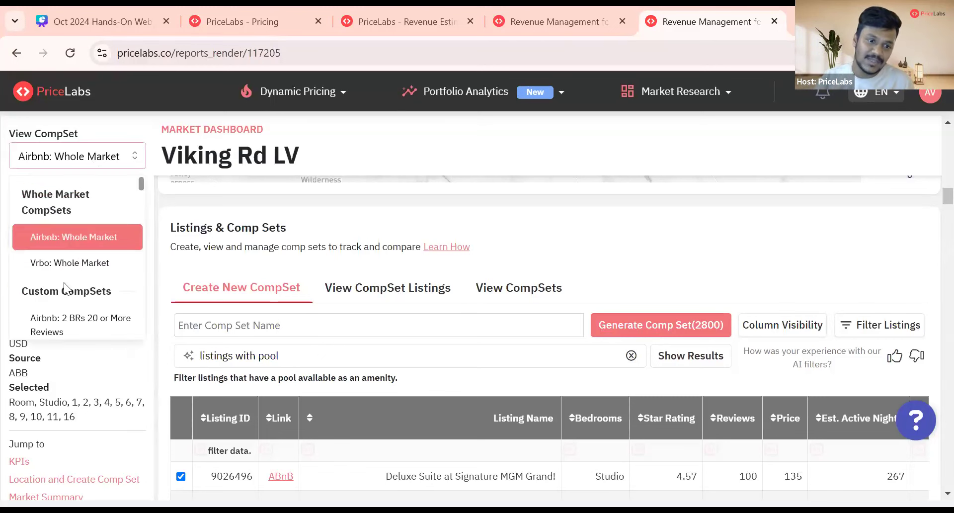
pyautogui.scroll(-2, 63, 294)
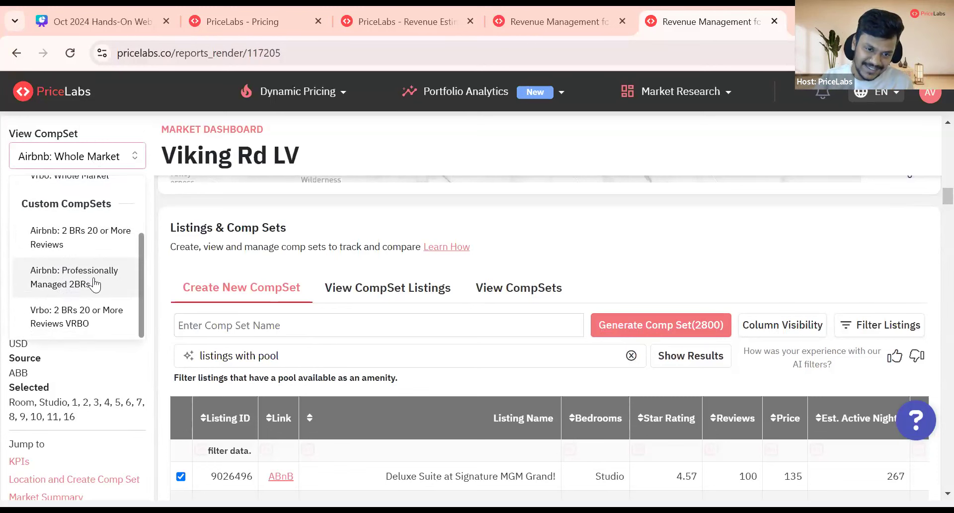
pyautogui.click(439, 219)
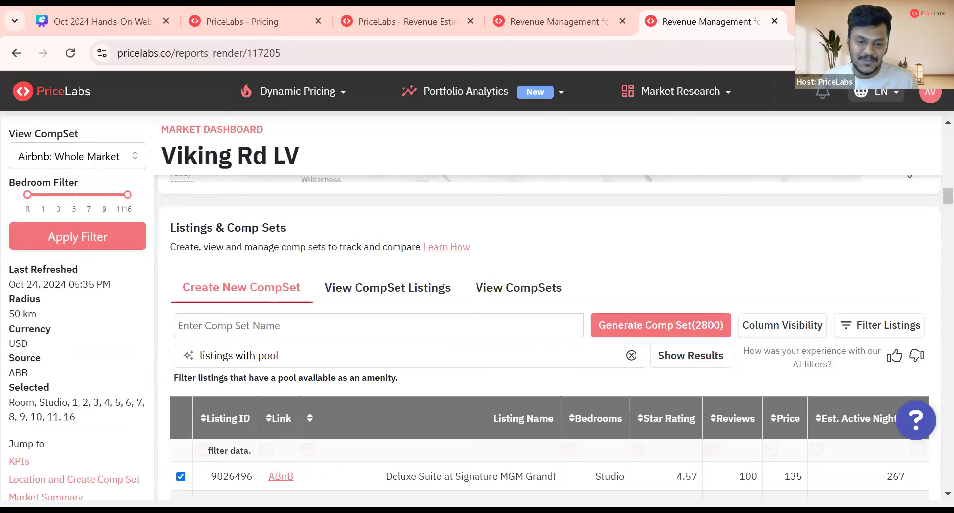
# Switch to the Canva presentation and advance through the market insights, summary, comp set and integrations slides to the Thoughts/Questions slide.
pyautogui.click(90, 22)
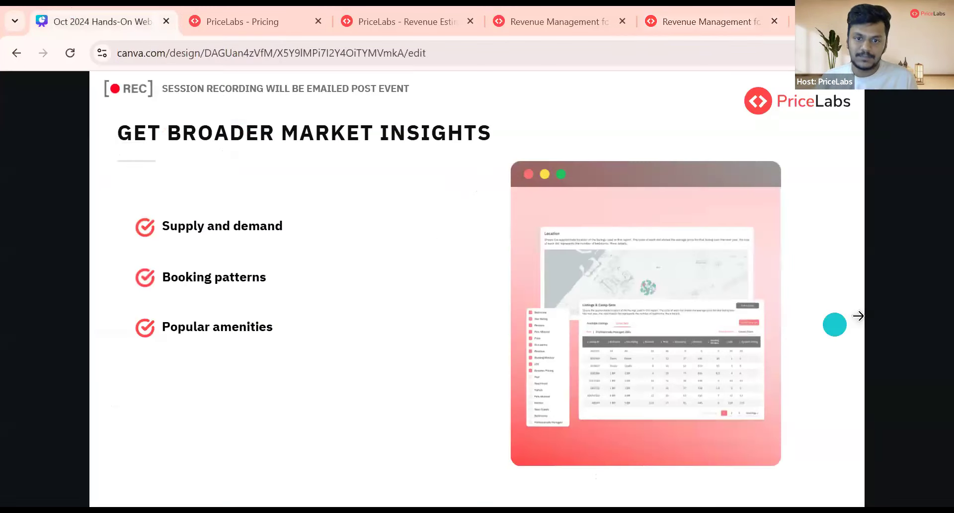
pyautogui.click(866, 309)
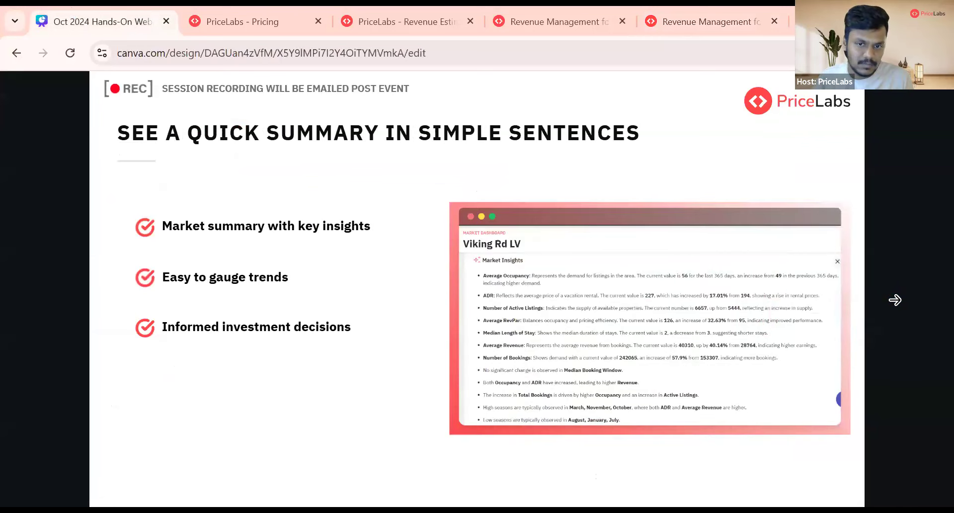
pyautogui.click(894, 300)
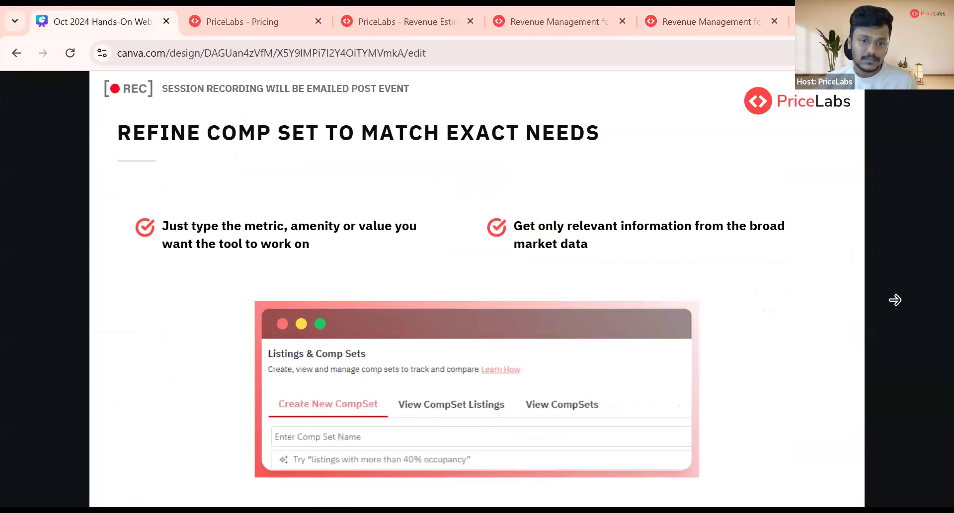
pyautogui.click(895, 299)
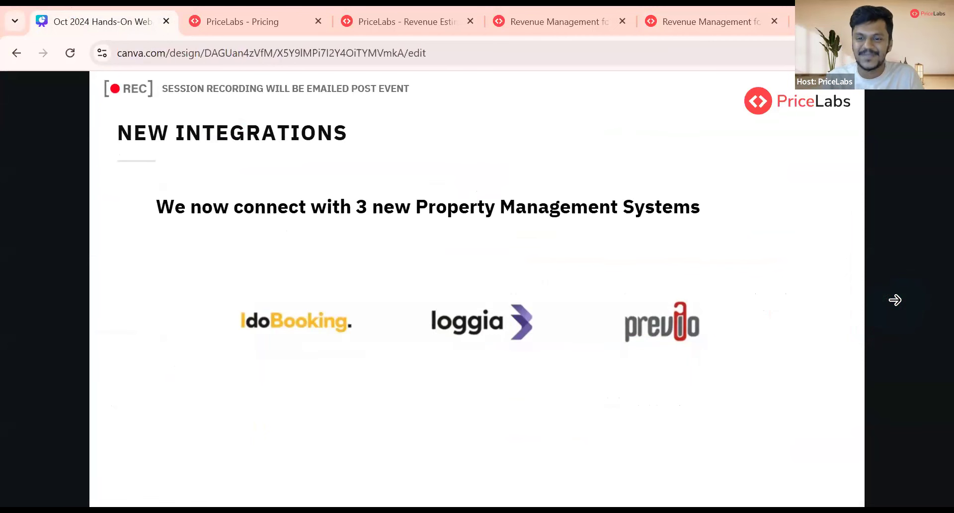
pyautogui.press('Right')
pyautogui.click(700, 79)
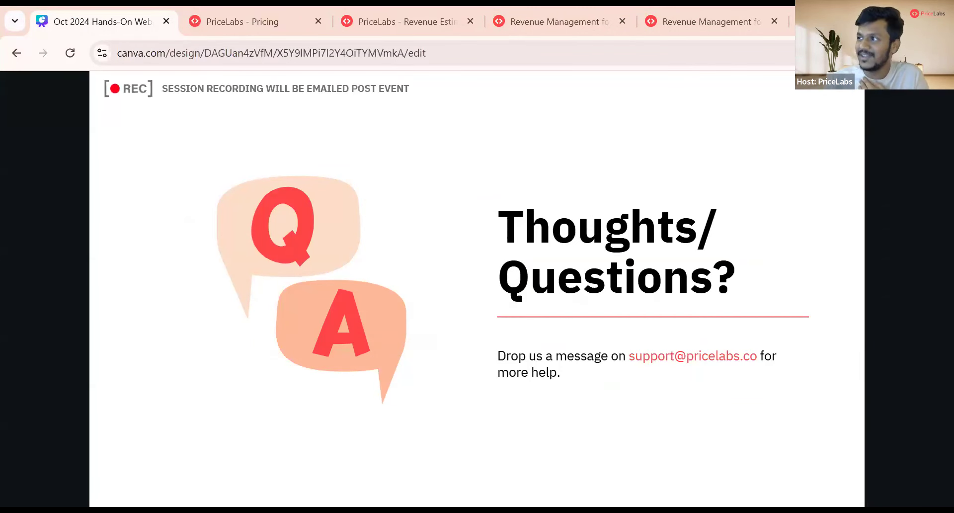
pyautogui.moveTo(482, 502)
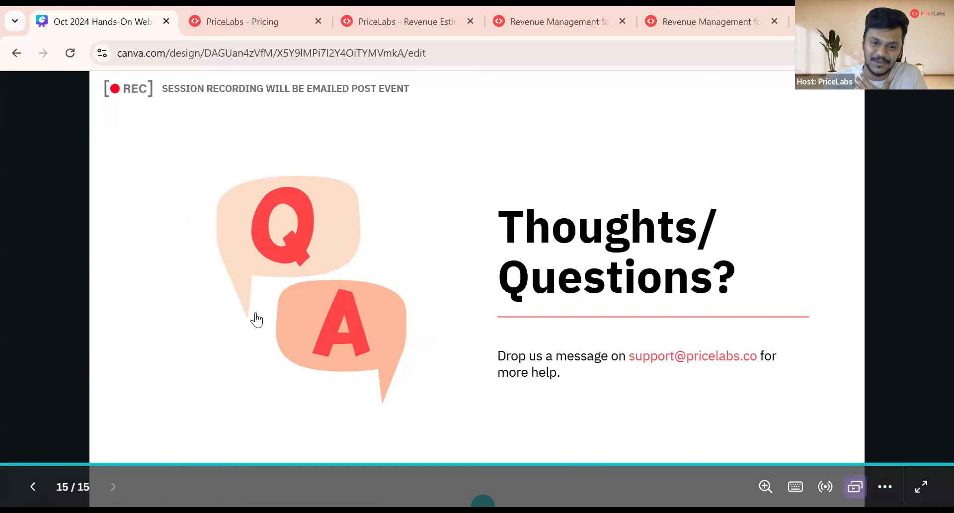
pyautogui.hotkey('alt', 'Tab')
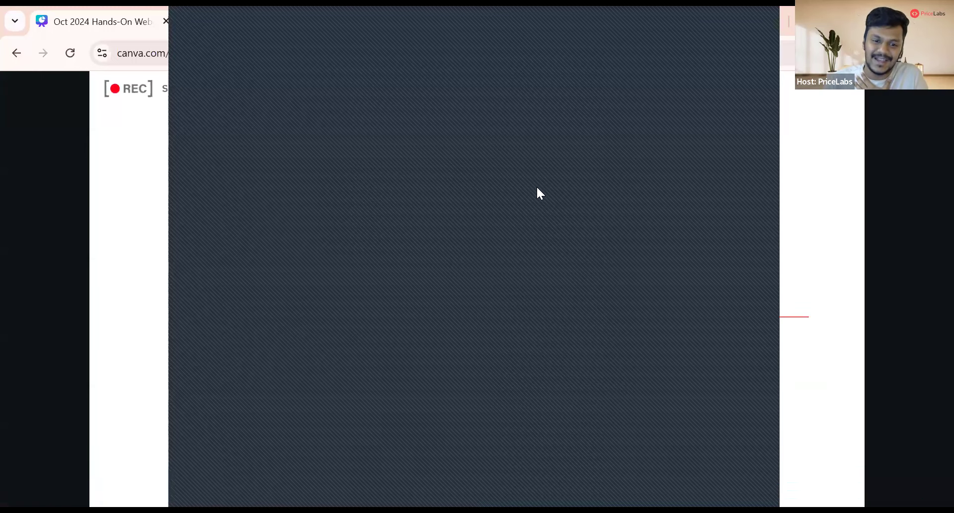
pyautogui.click(819, 99)
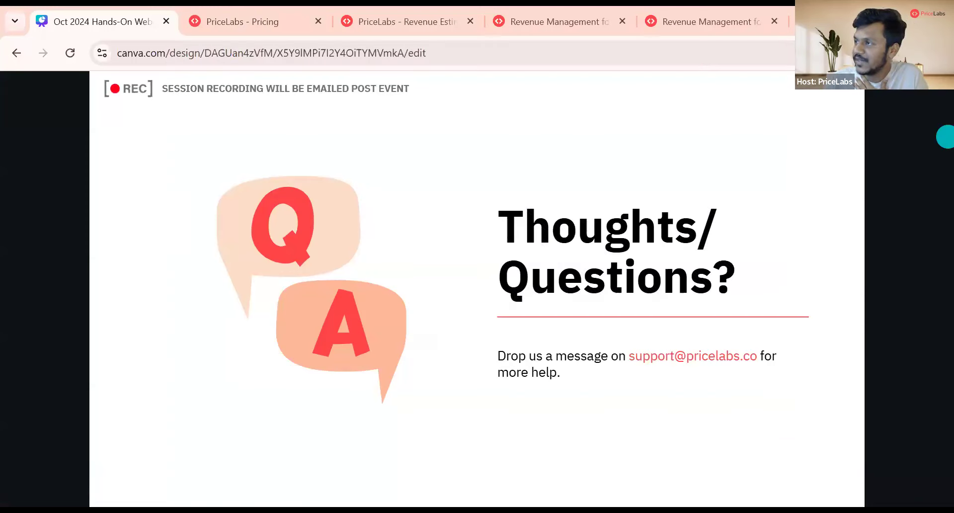